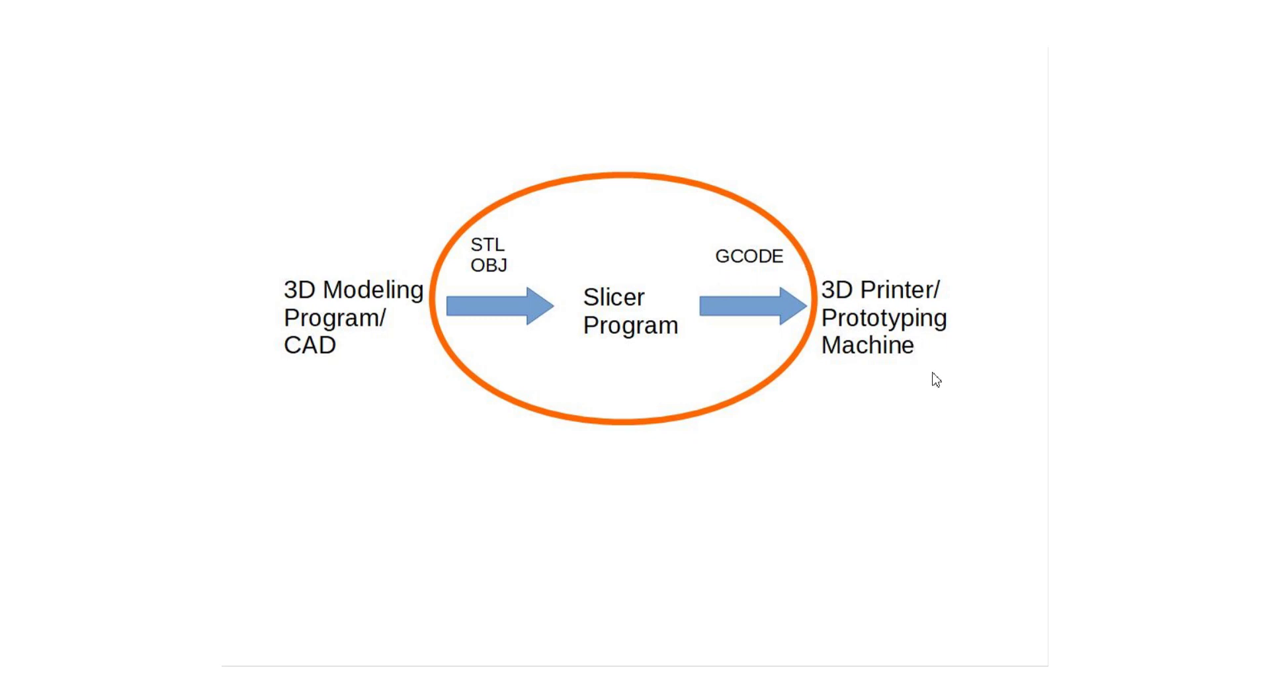
Bring the Repetier Software homepage forward in Chrome
mouse_move(592, 679)
left_click(591, 621)
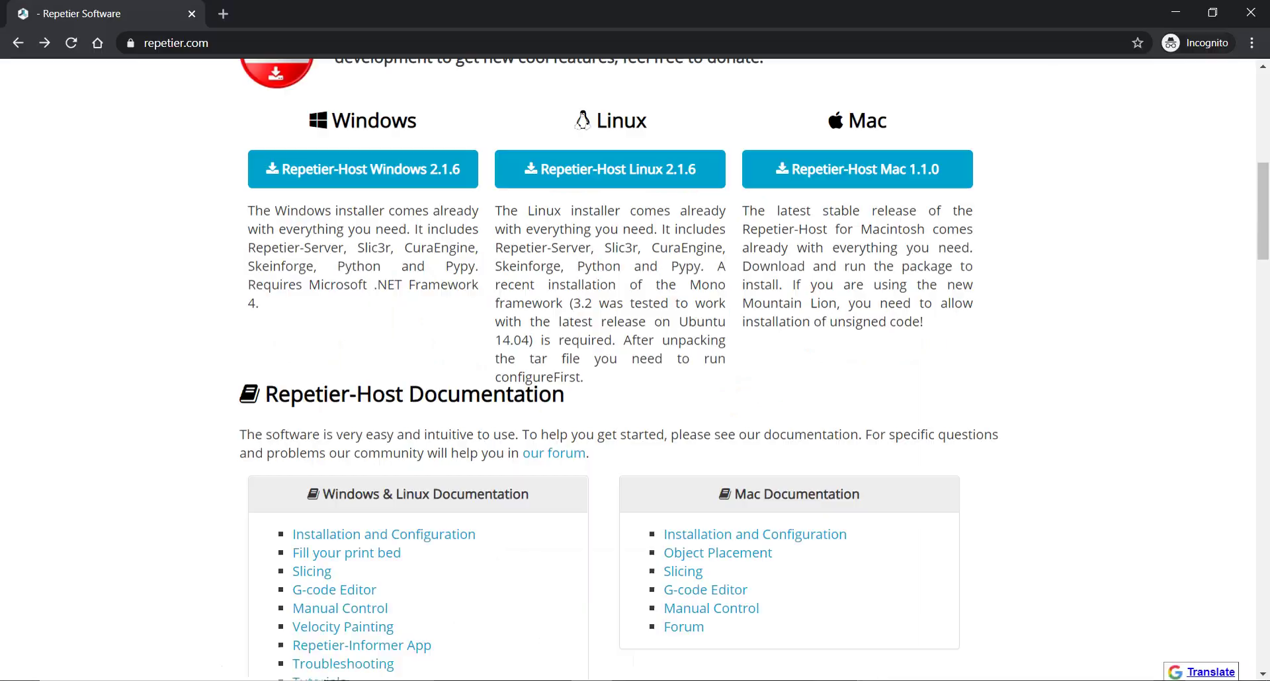
scroll(470, 311, "up", 5)
scroll(470, 311, "up", 4)
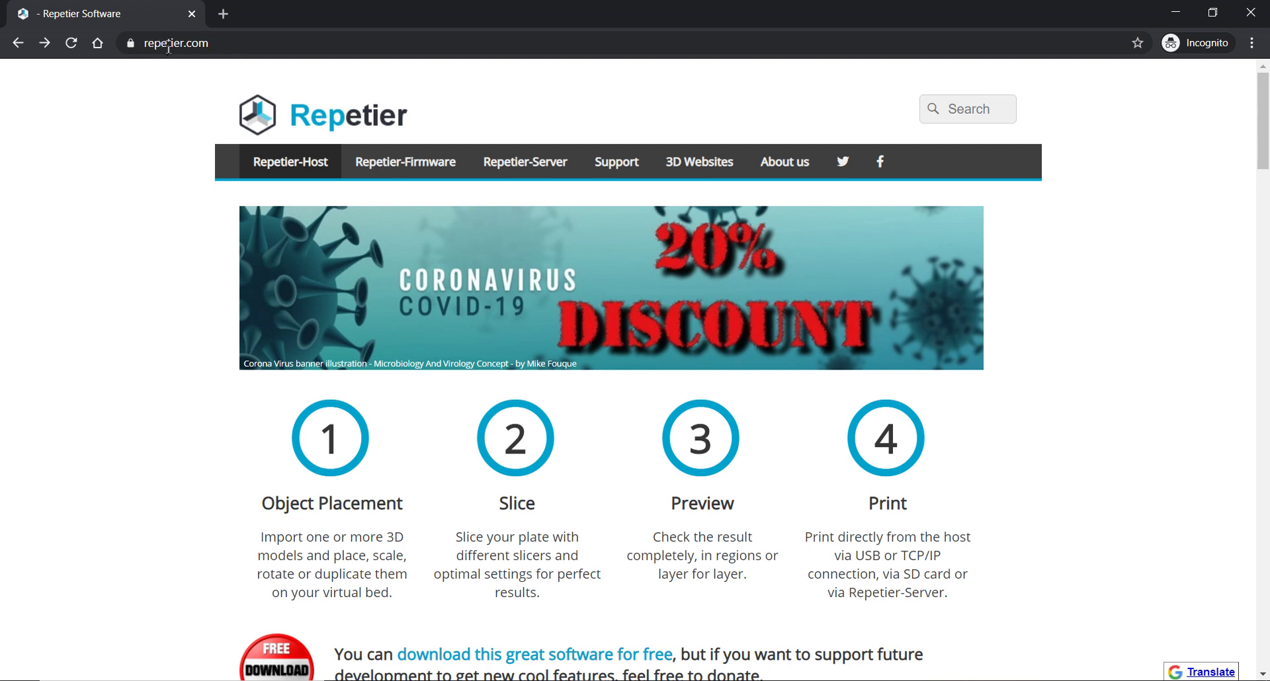
left_click(221, 43)
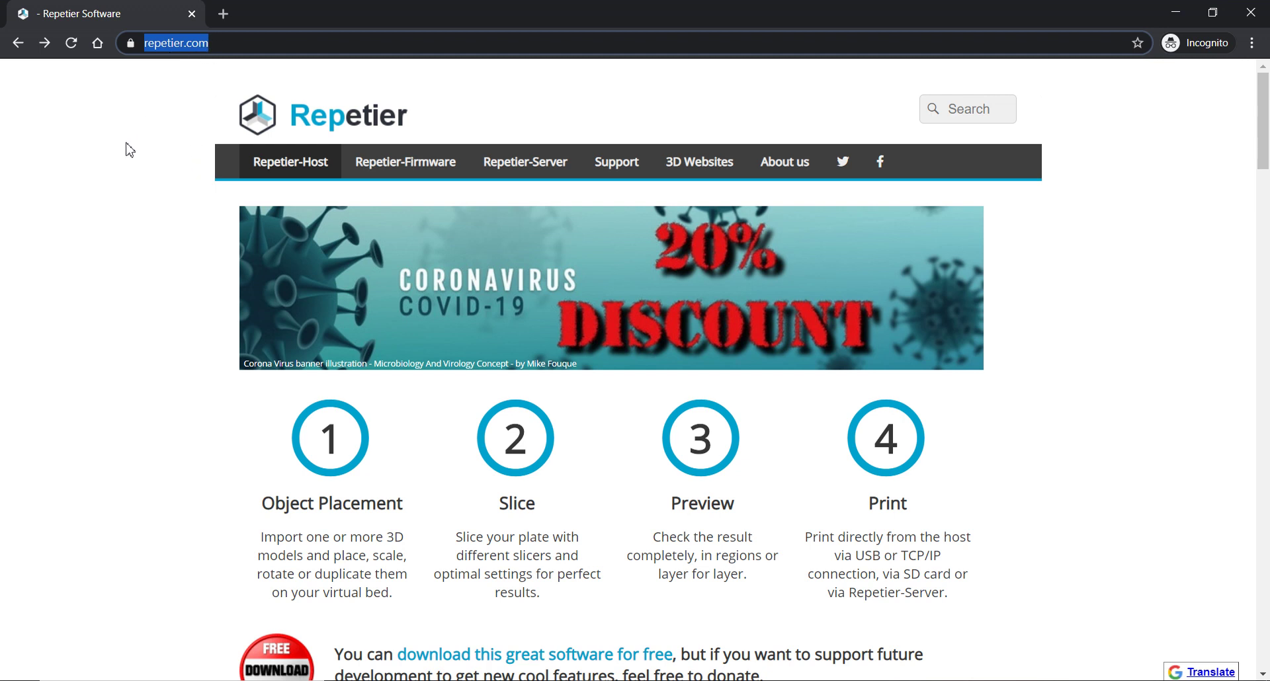
left_click(151, 136)
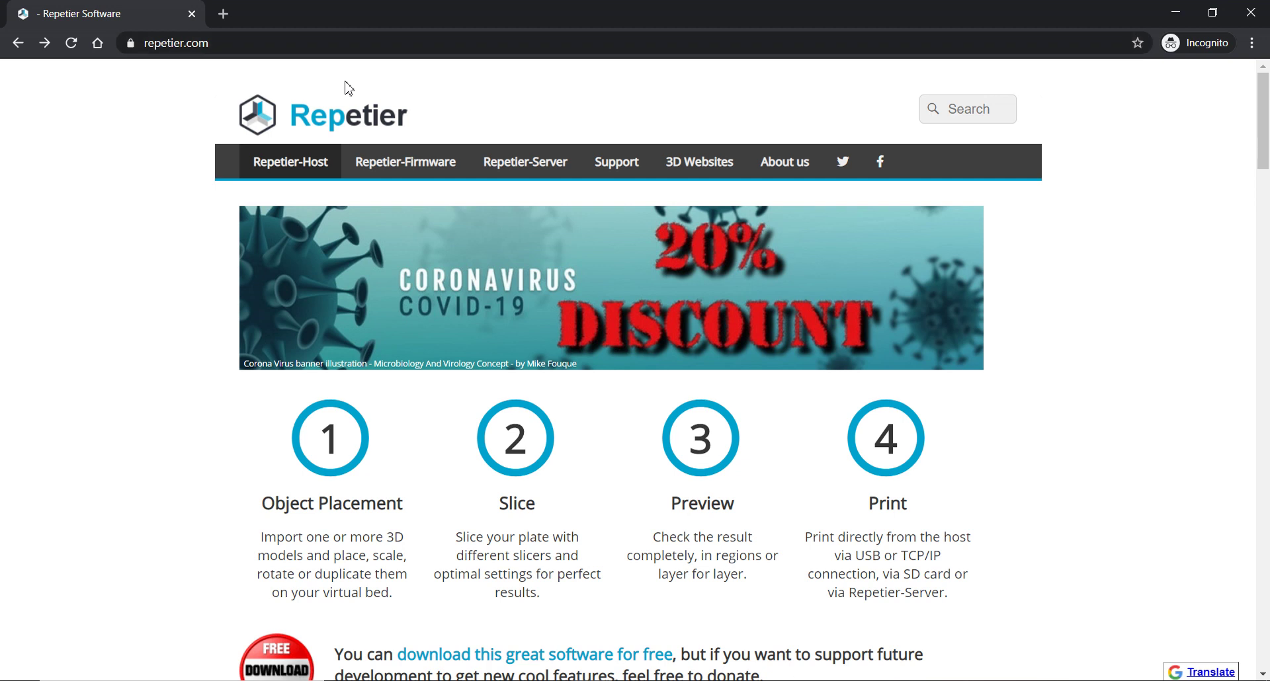
Scroll down to the Repetier-Host downloads and open the Windows download
scroll(1127, 281, "down", 15)
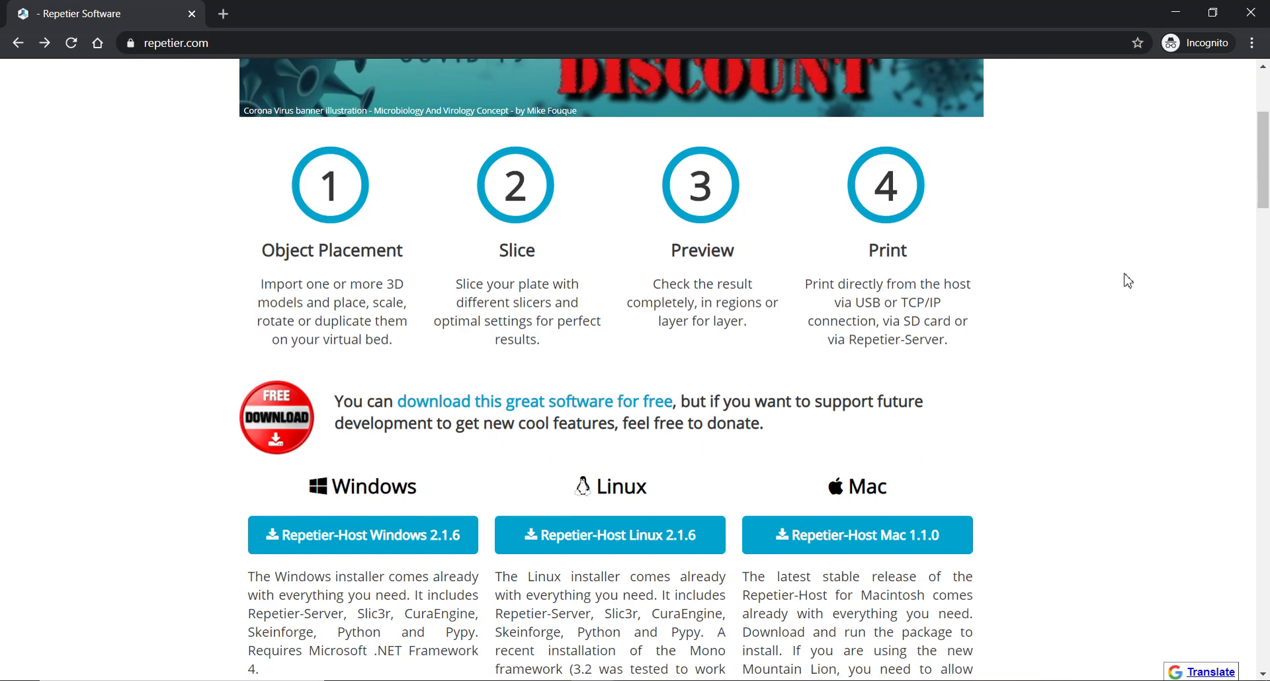
scroll(1126, 281, "up", 5)
scroll(1126, 281, "up", 3)
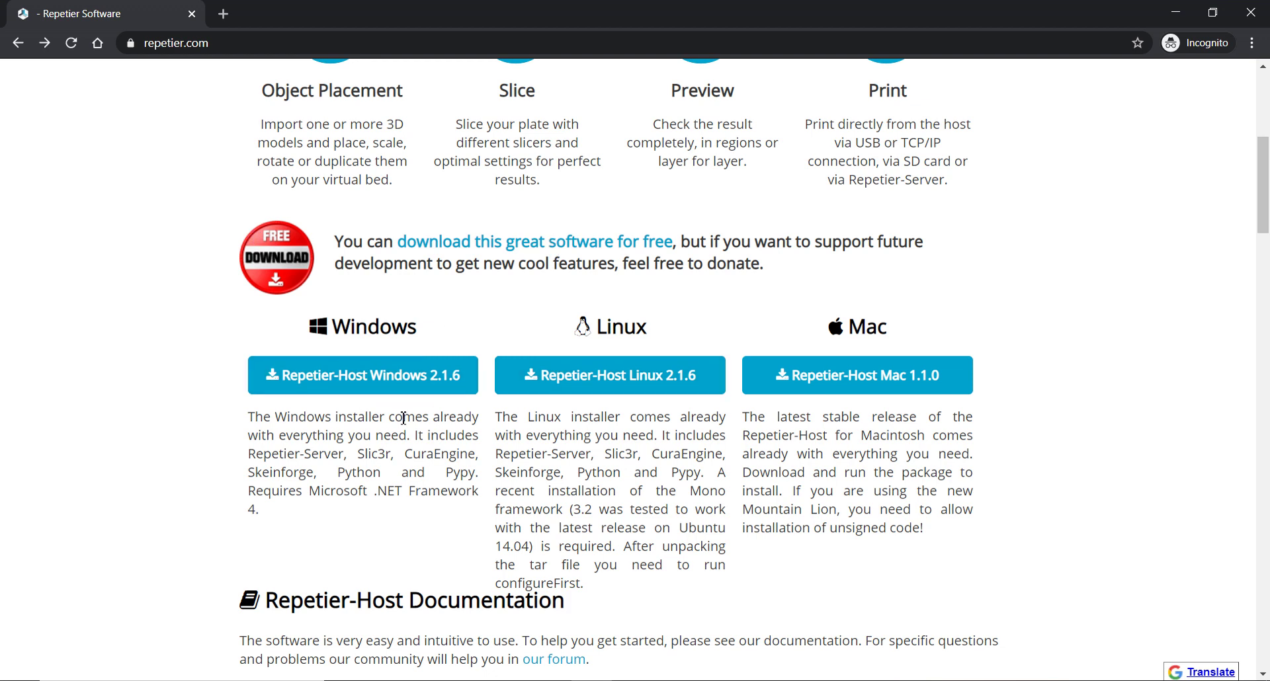
scroll(405, 397, "up", 5)
scroll(410, 379, "down", 5)
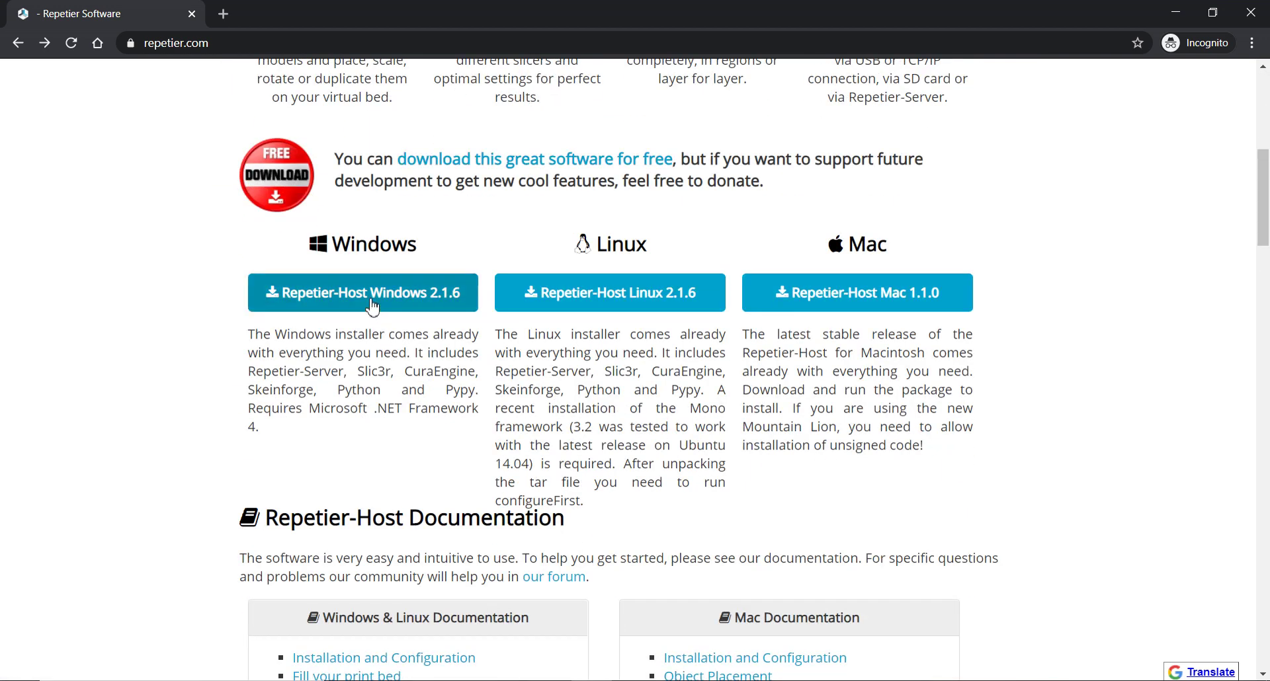
left_click(372, 304)
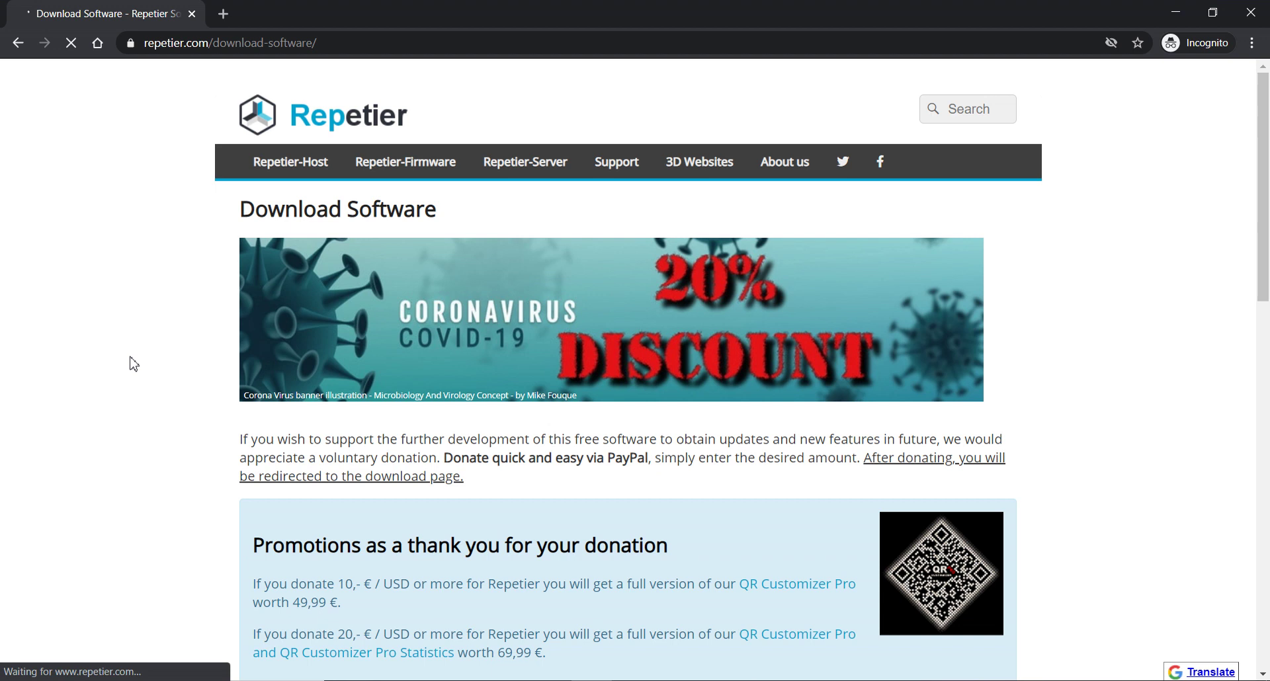
Continue to the Repetier-Host 2.1.6 Download now page without donating
scroll(128, 361, "down", 14)
scroll(427, 242, "down", 2)
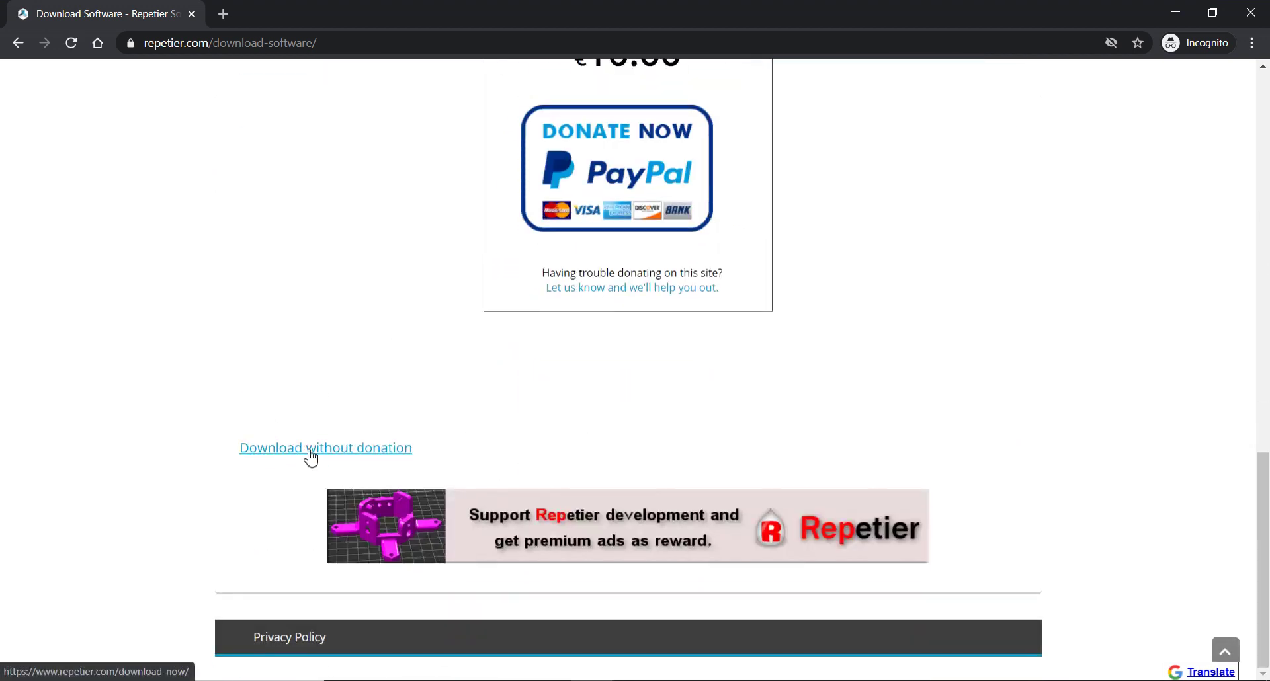
left_click(330, 452)
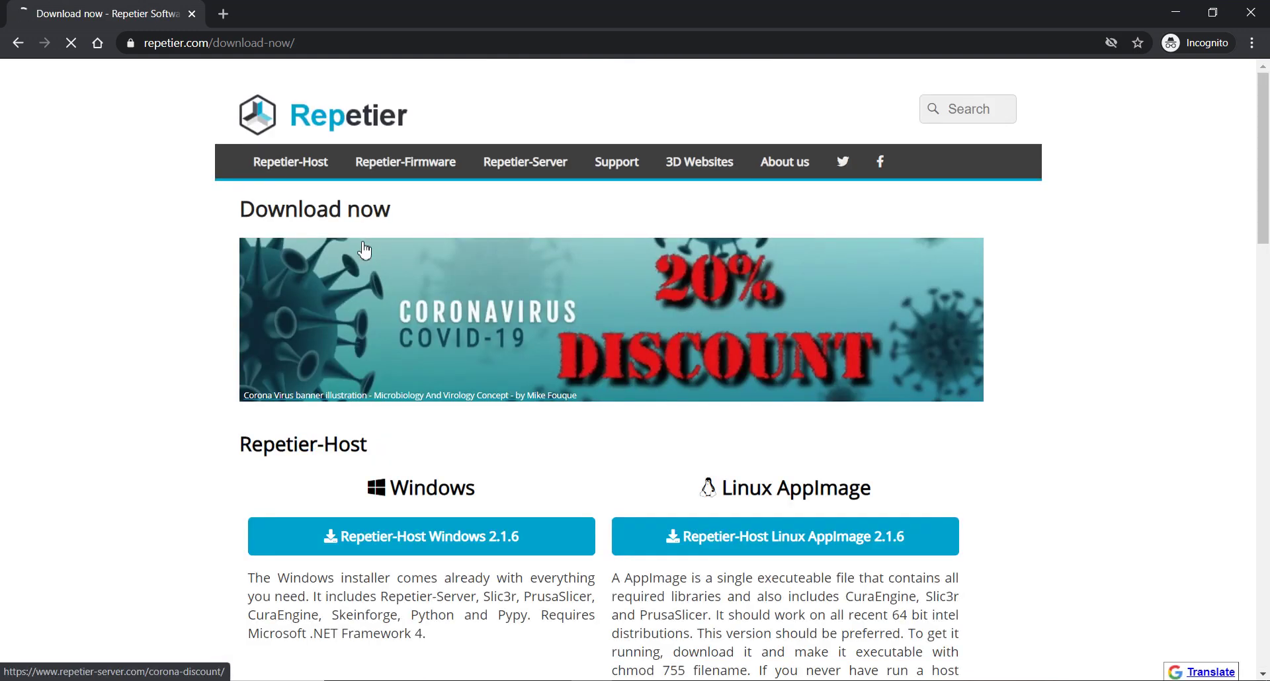
scroll(364, 250, "down", 3)
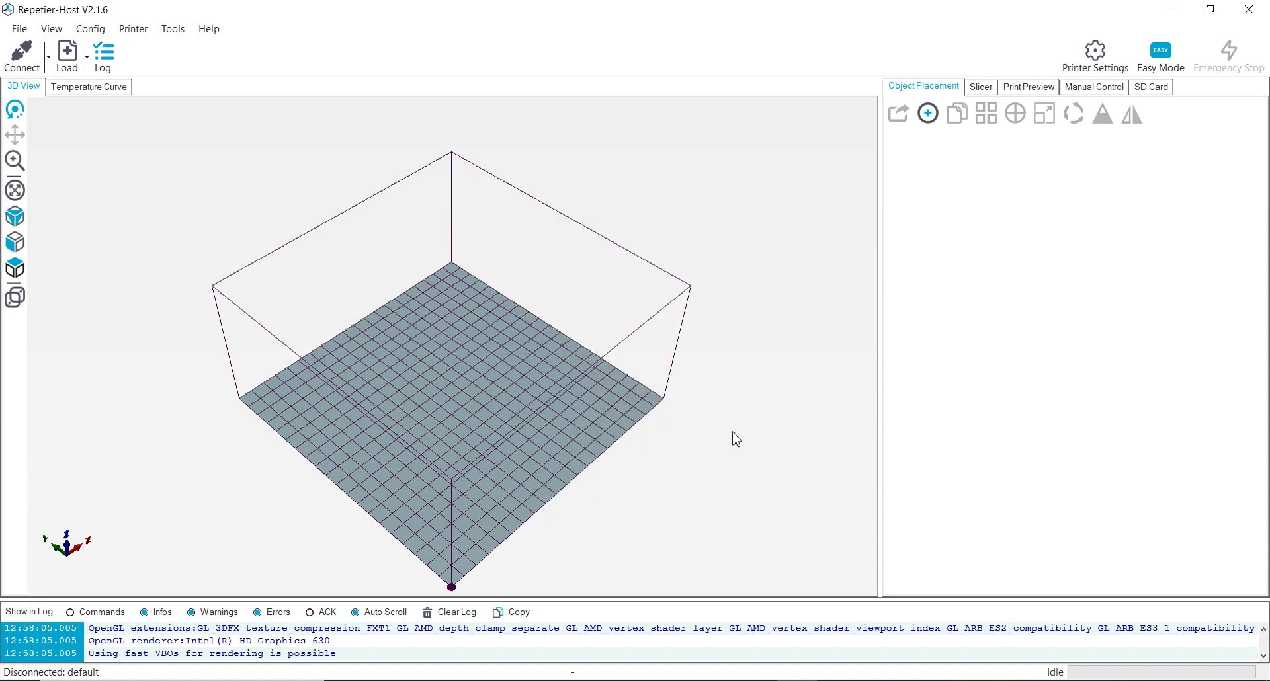
Tilt the view of the empty print bed and show the Slicer panel
left_click_drag(722, 439, 716, 387)
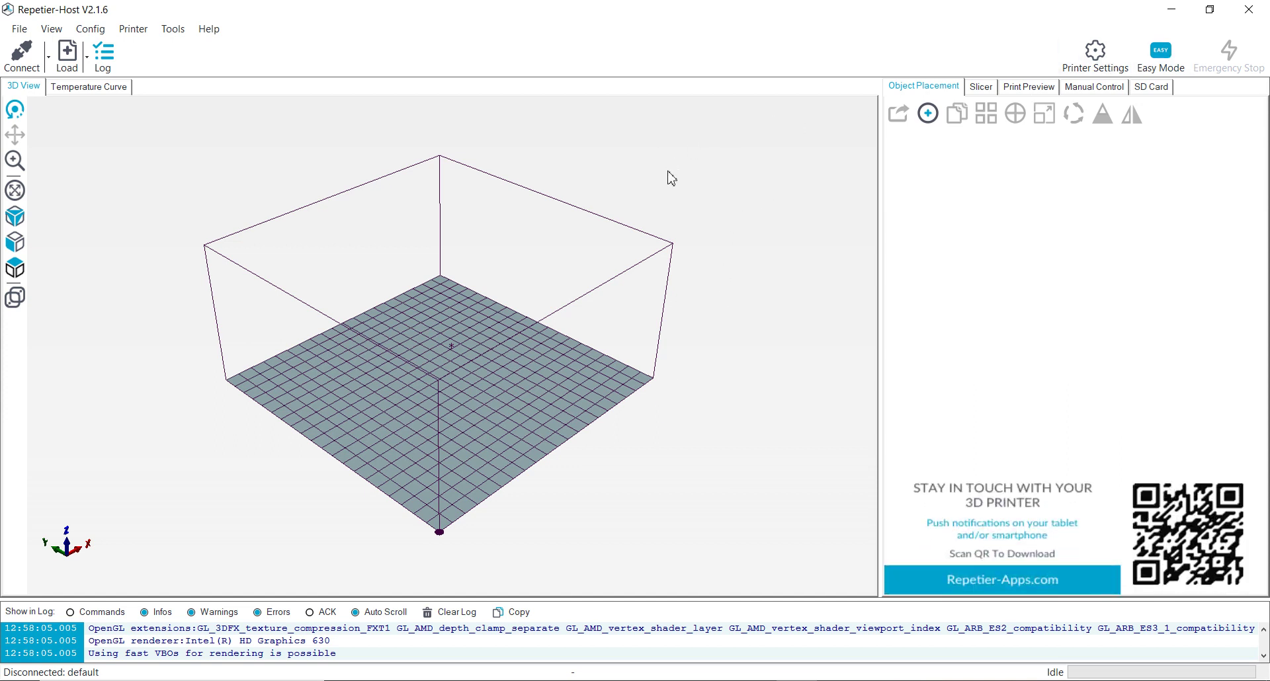
left_click(981, 86)
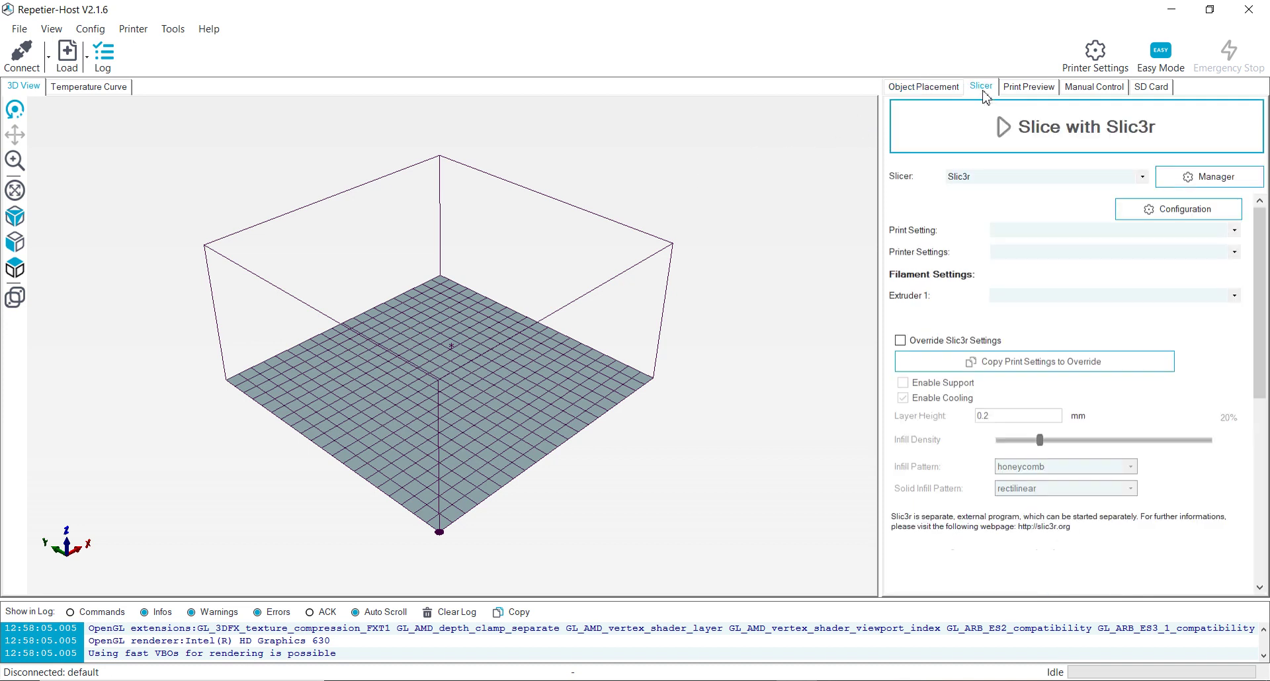
Choose Slic3r as the slicer and open Slic3r's configuration window
left_click(1141, 178)
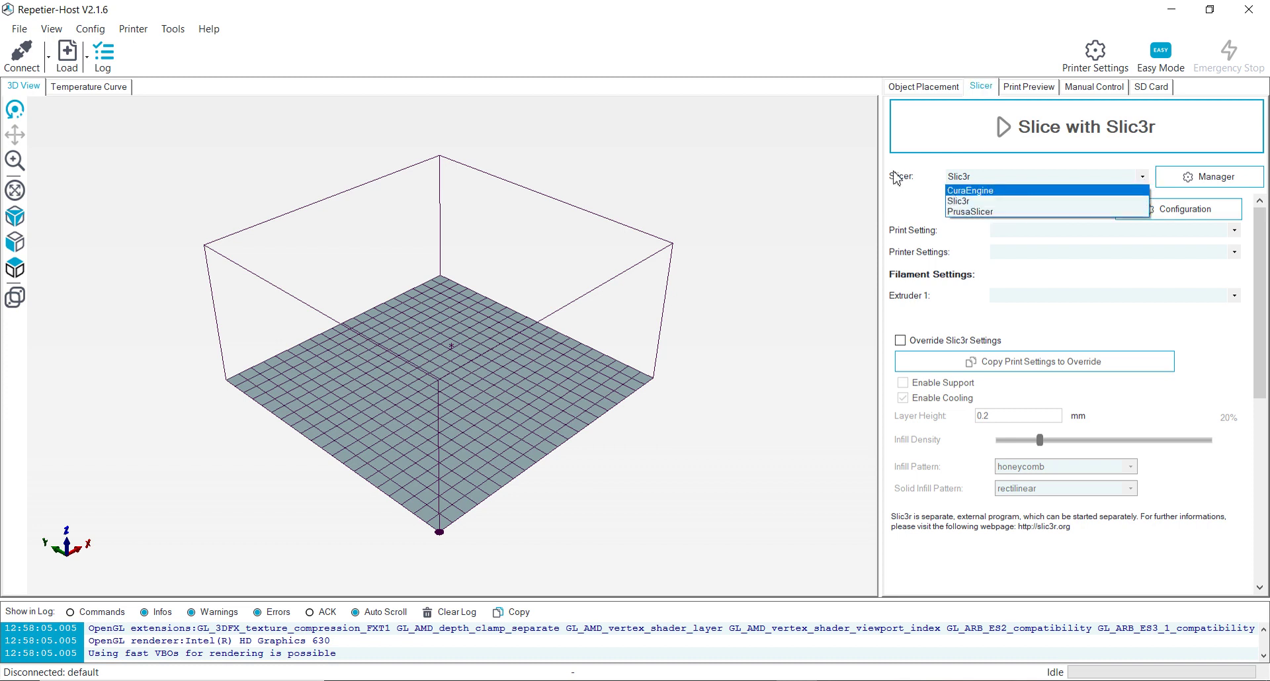
left_click(960, 203)
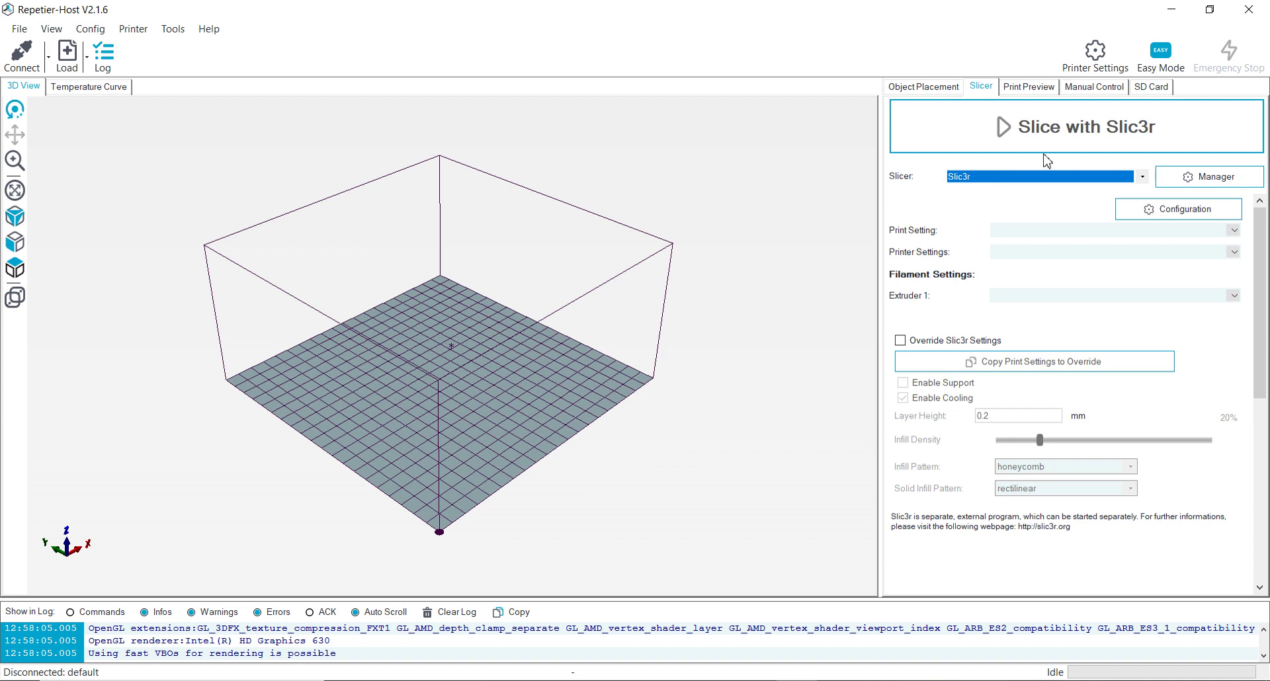
left_click(1183, 212)
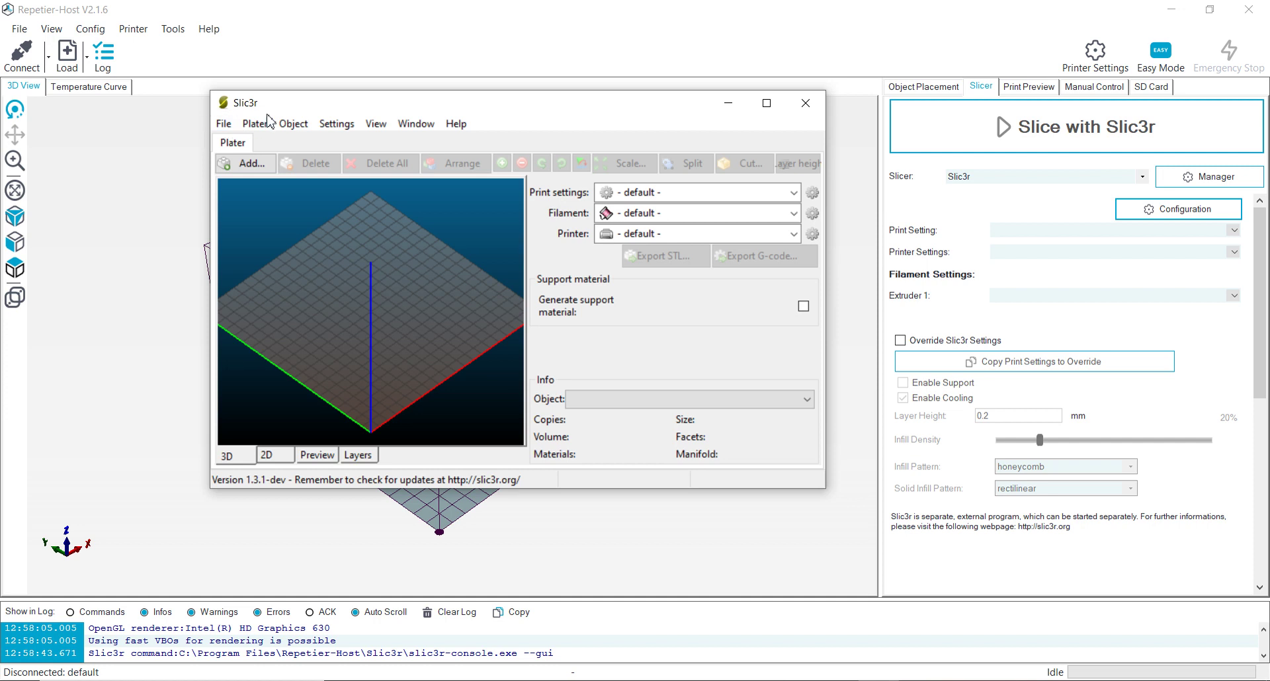
Load Slic3r_DEMO_config_bundle.ini as a config bundle and confirm the seven imported presets
left_click_drag(292, 107, 313, 117)
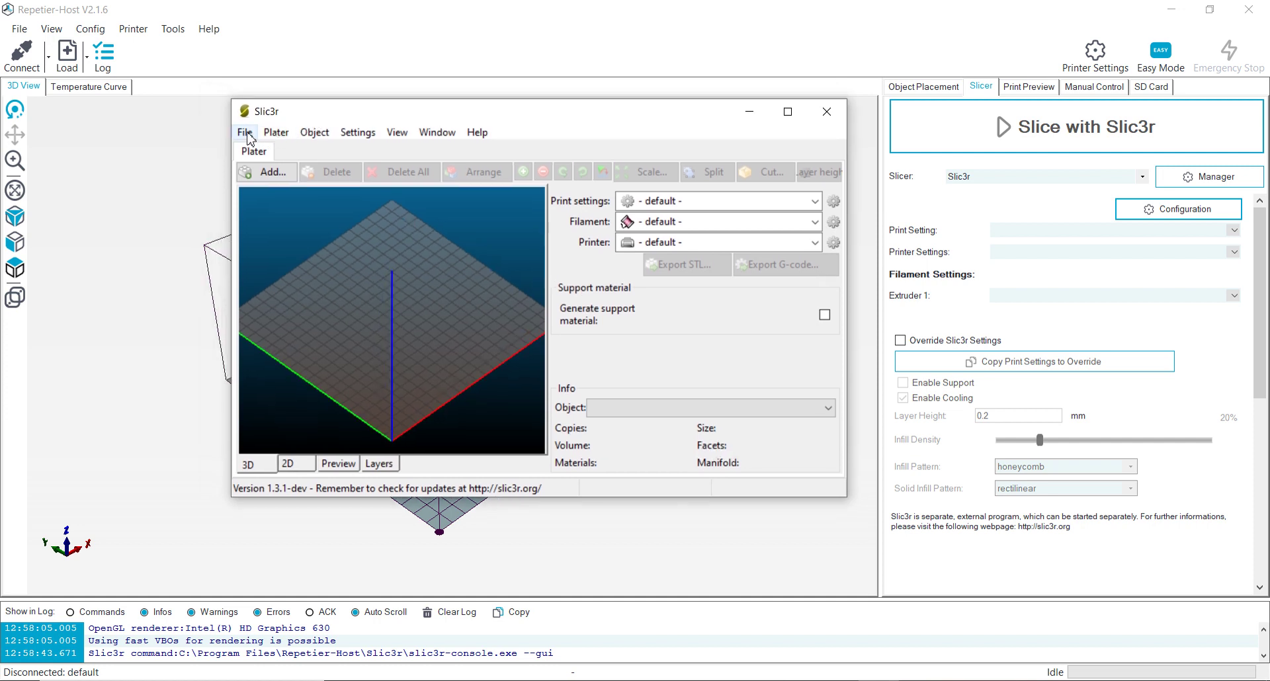
left_click(245, 133)
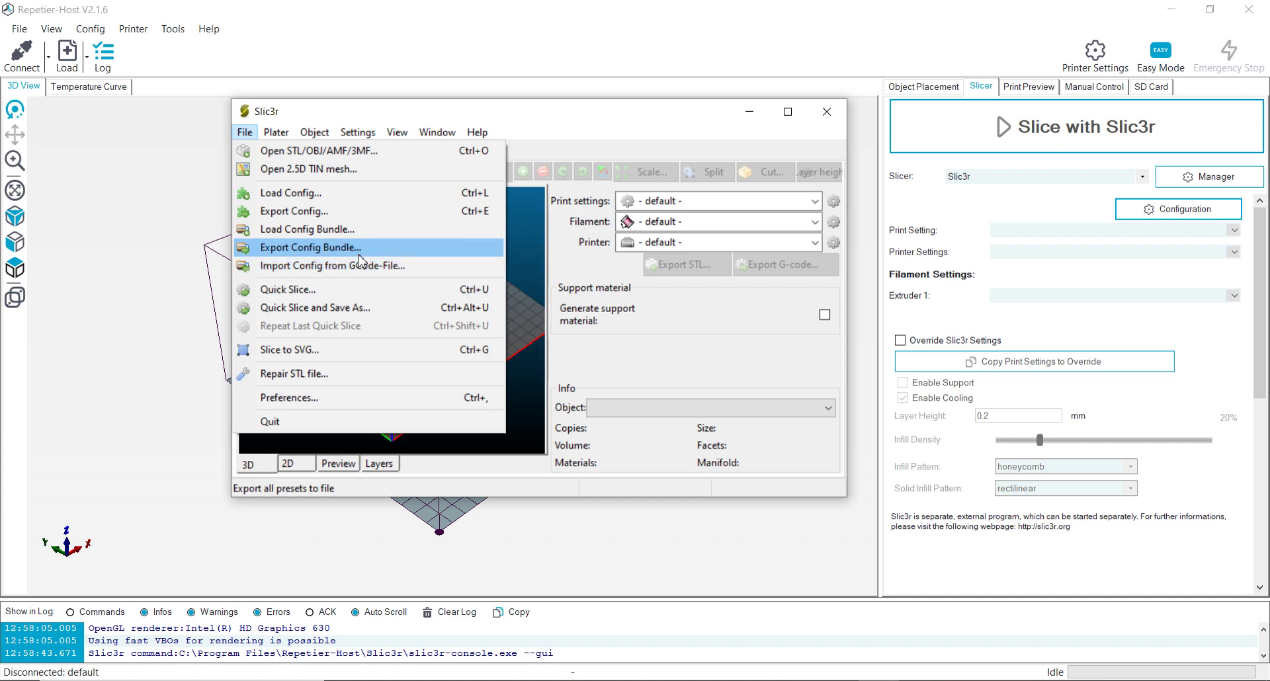
left_click(331, 231)
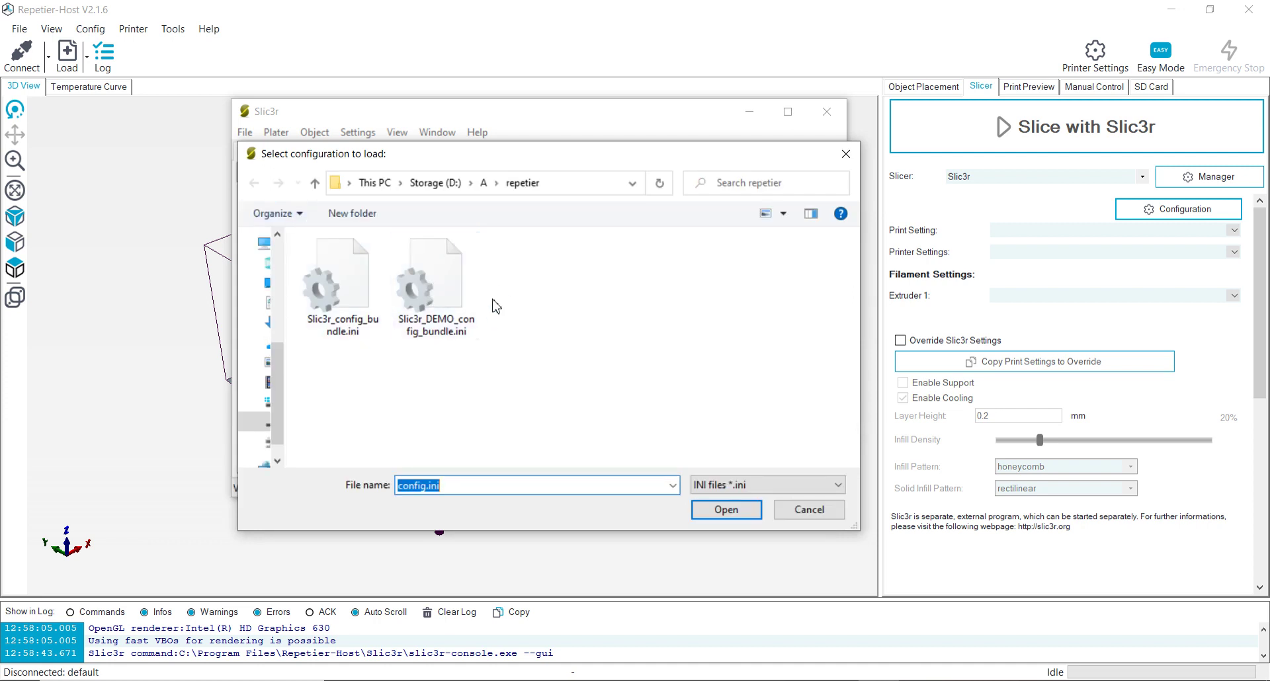
left_click(446, 284)
left_click(740, 510)
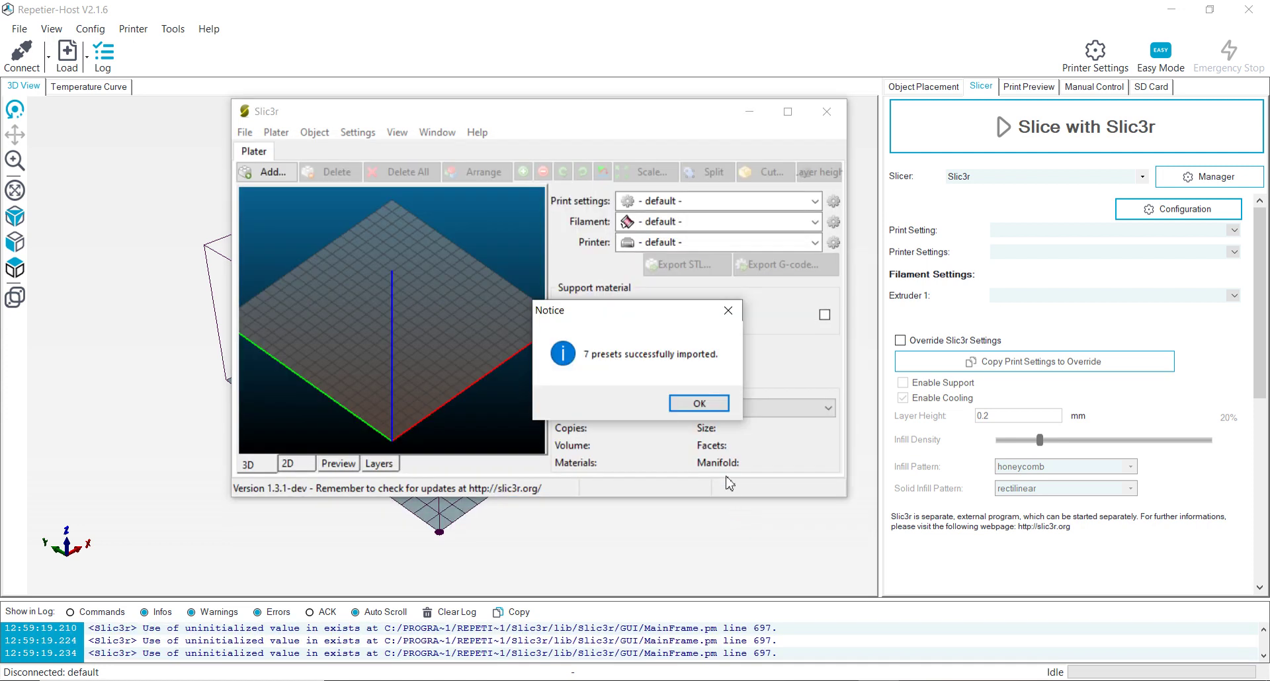
left_click(697, 403)
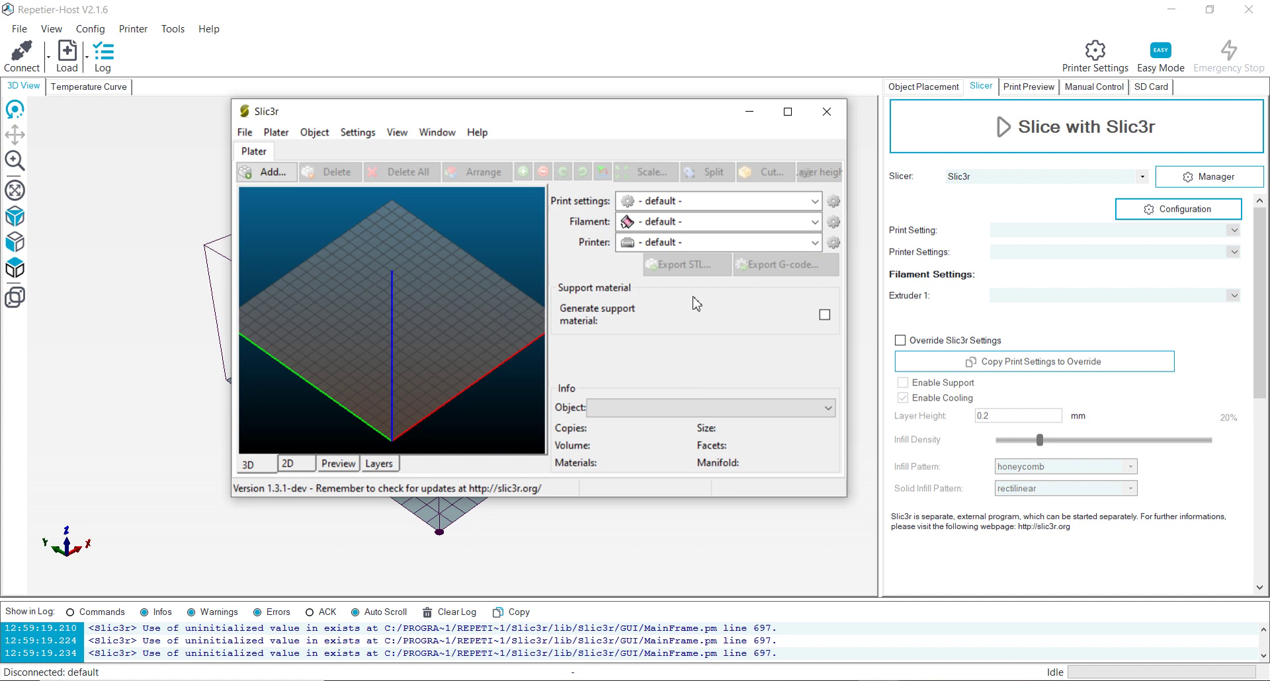
left_click_drag(661, 117, 616, 119)
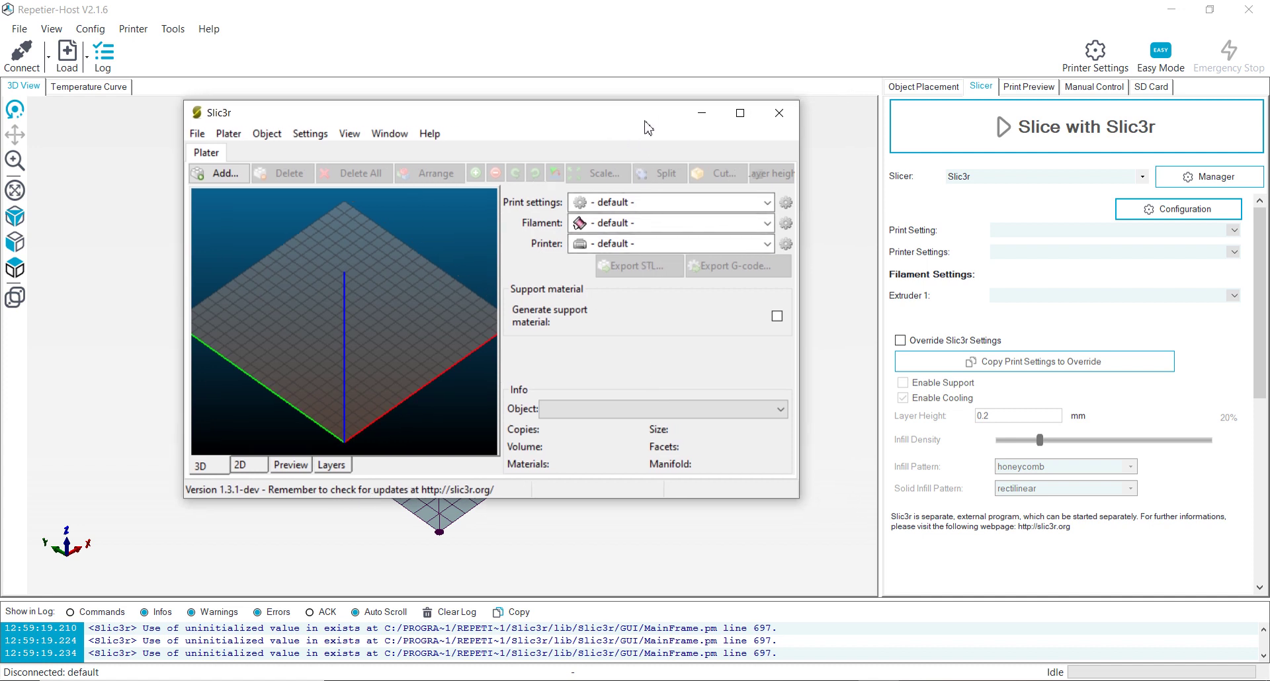
Close Slic3r and set both Print and Printer Settings to DEMO-Printer
left_click(780, 114)
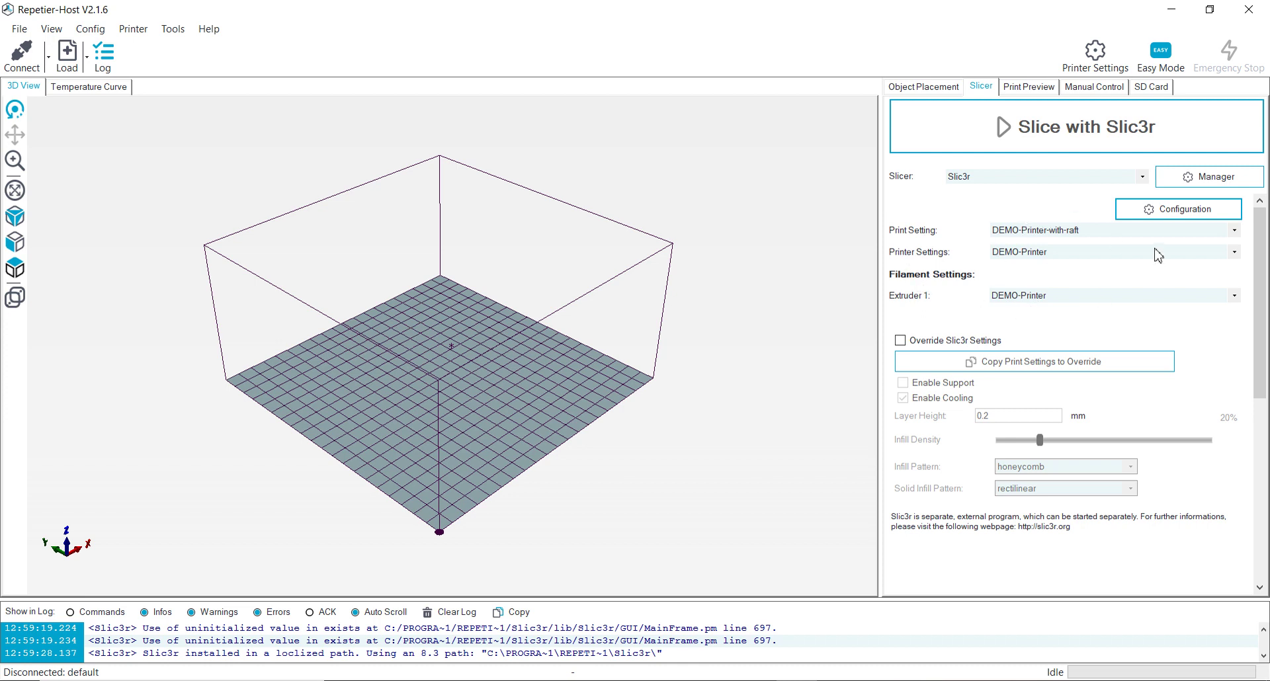
left_click(1234, 231)
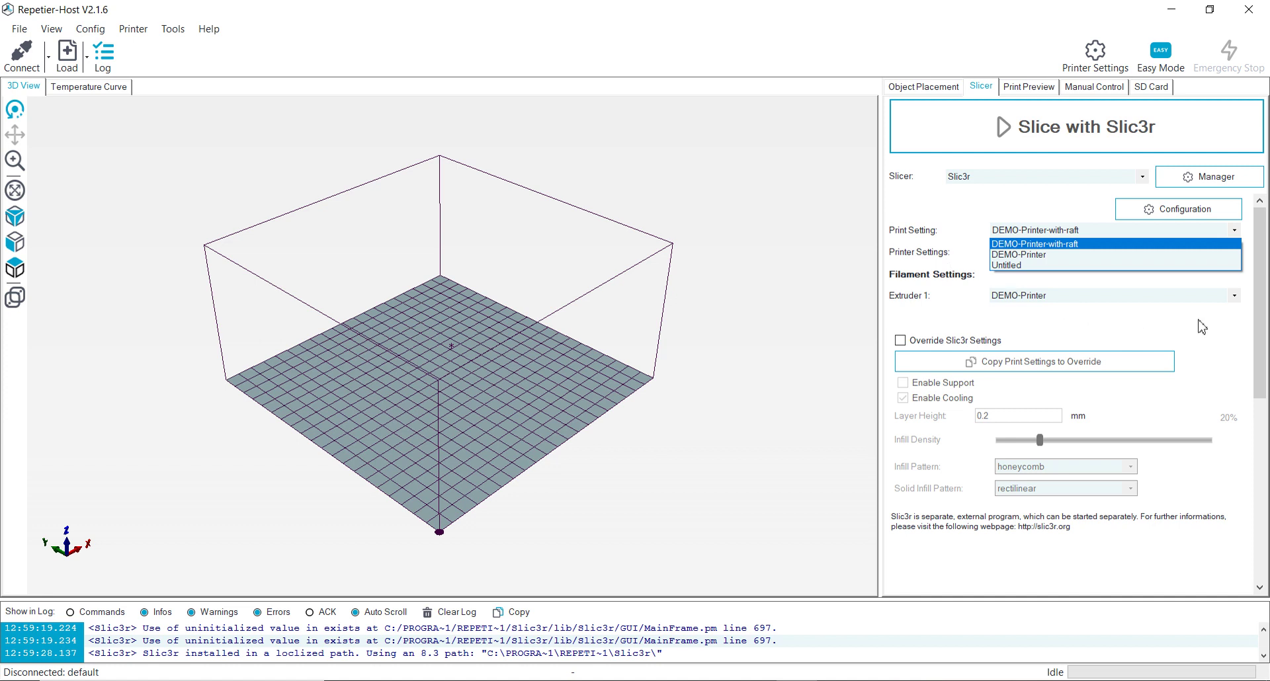
left_click(1034, 255)
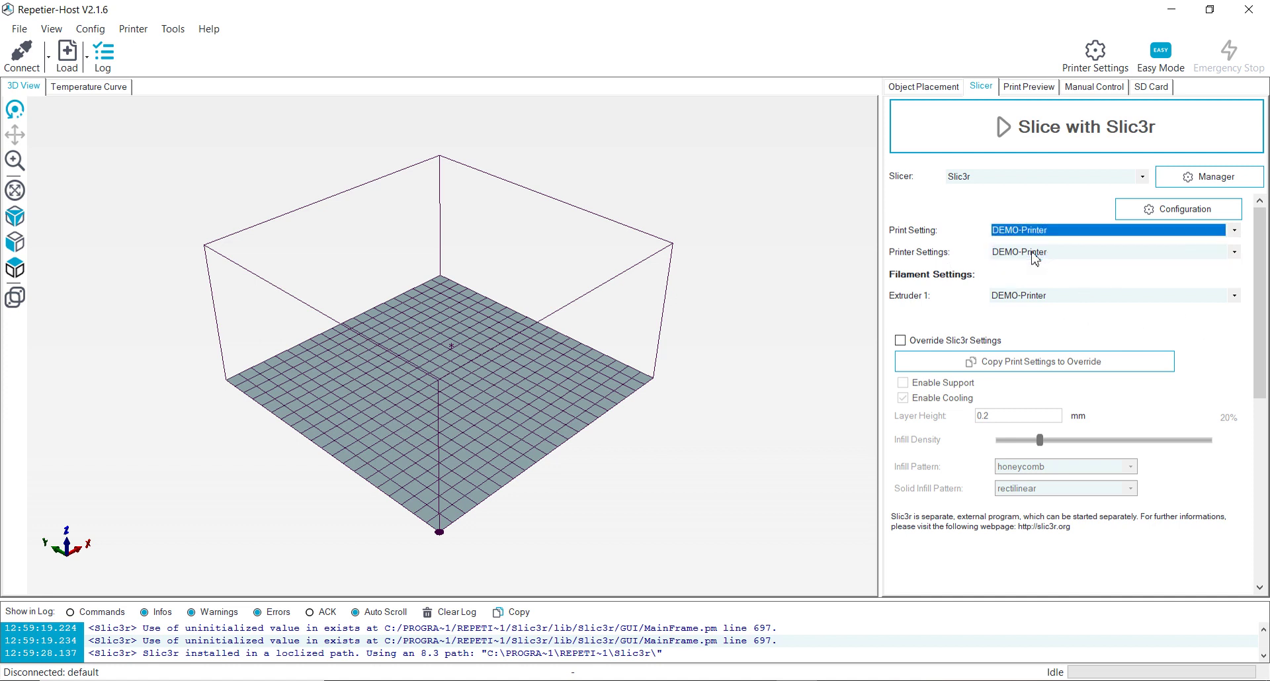
left_click(1234, 252)
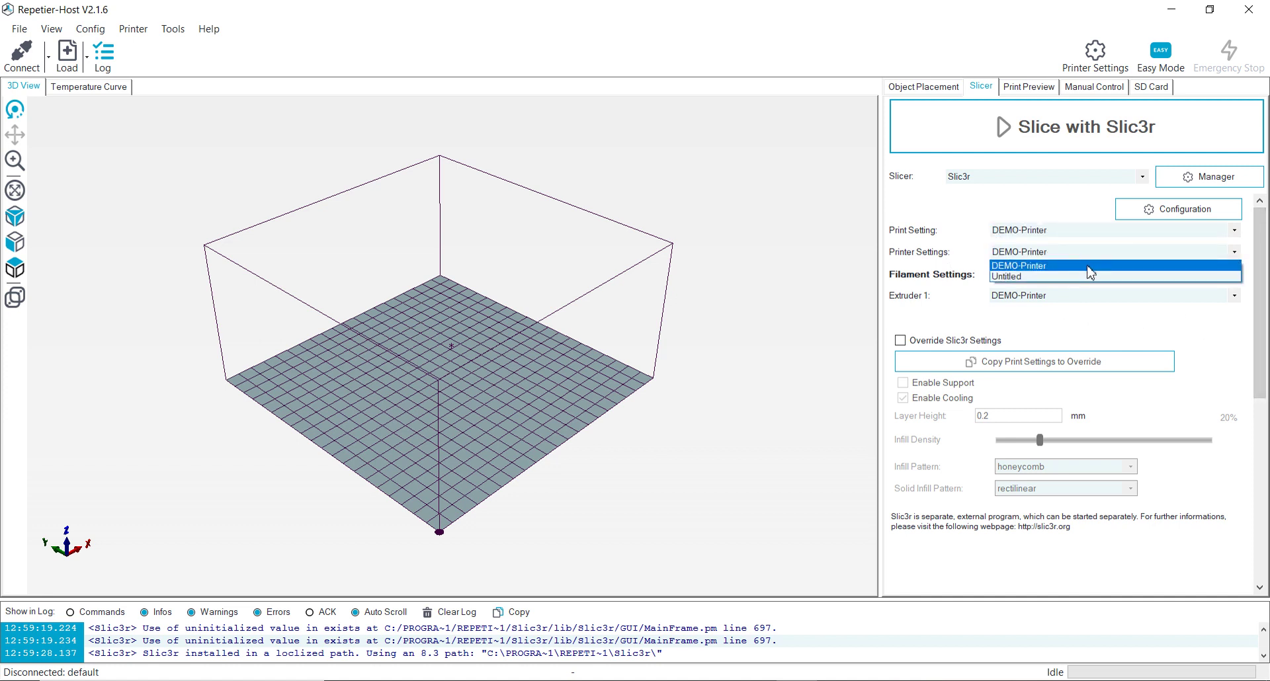
left_click(1089, 266)
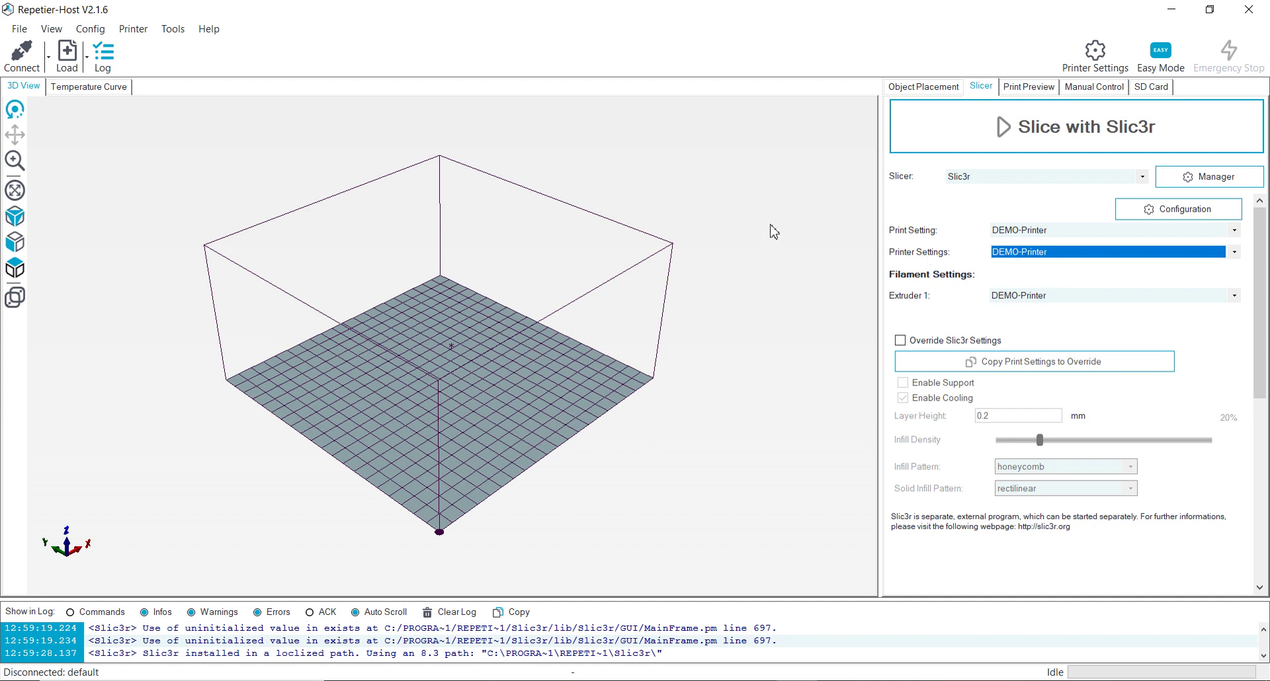
Check the DEMO-Printer profile choice and bring up the model import dialog
left_click(1225, 257)
left_click(1225, 259)
scroll(506, 310, "up", 1)
scroll(506, 309, "down", 1)
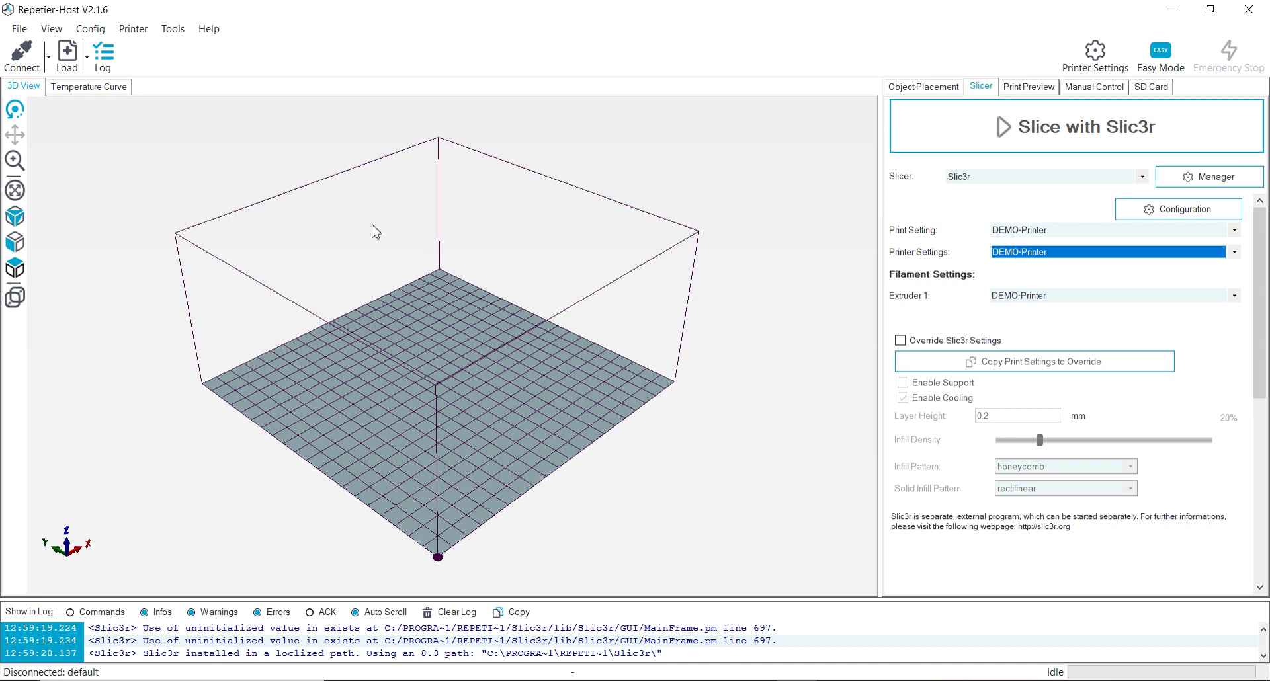
left_click(67, 64)
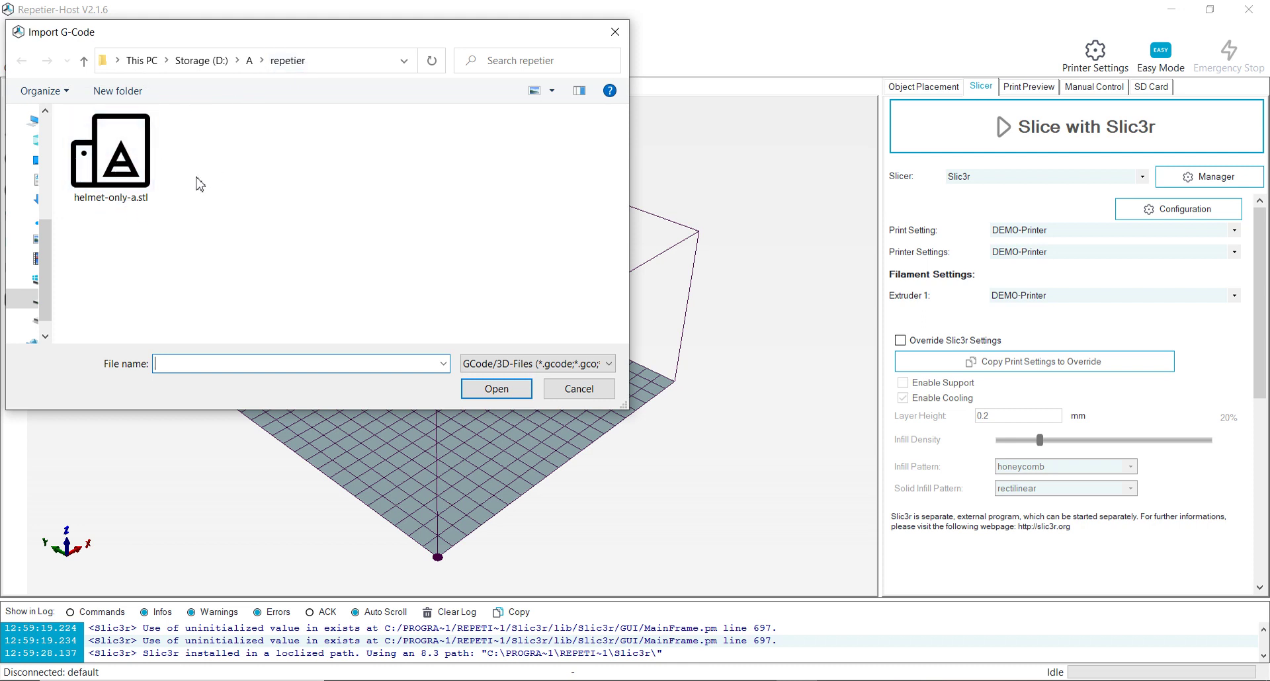
Load helmet-only-a.stl onto the print bed
left_click(132, 163)
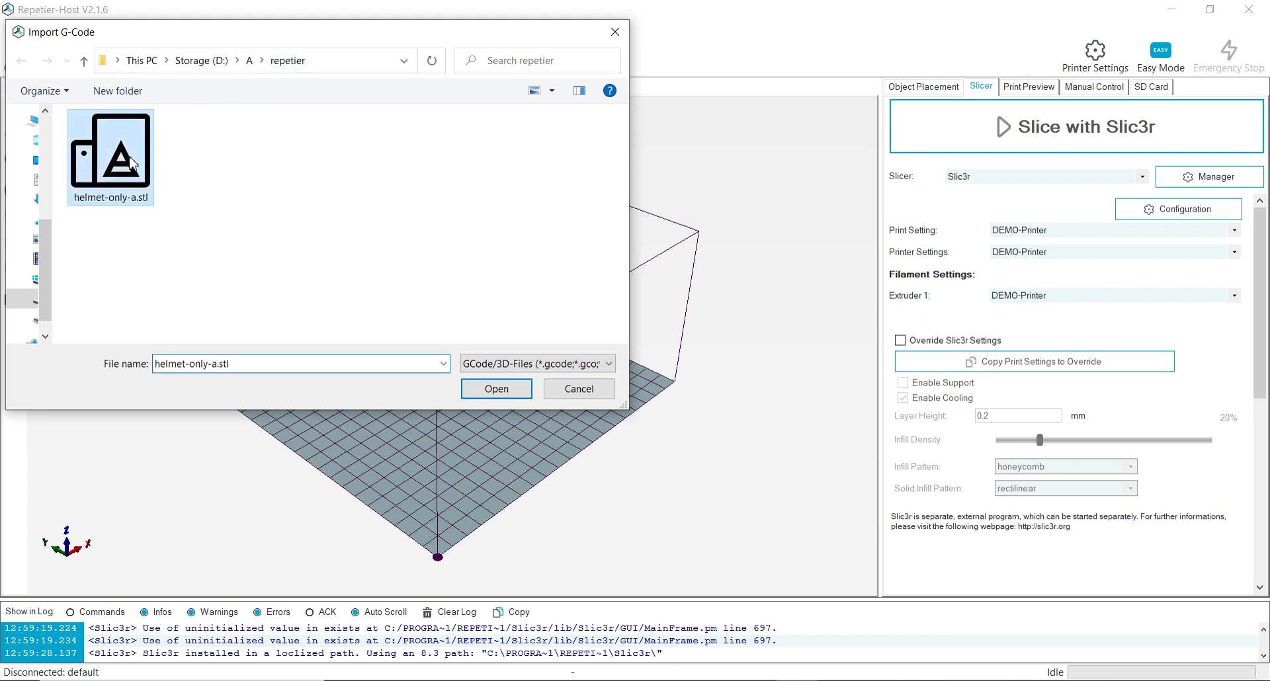
left_click(505, 390)
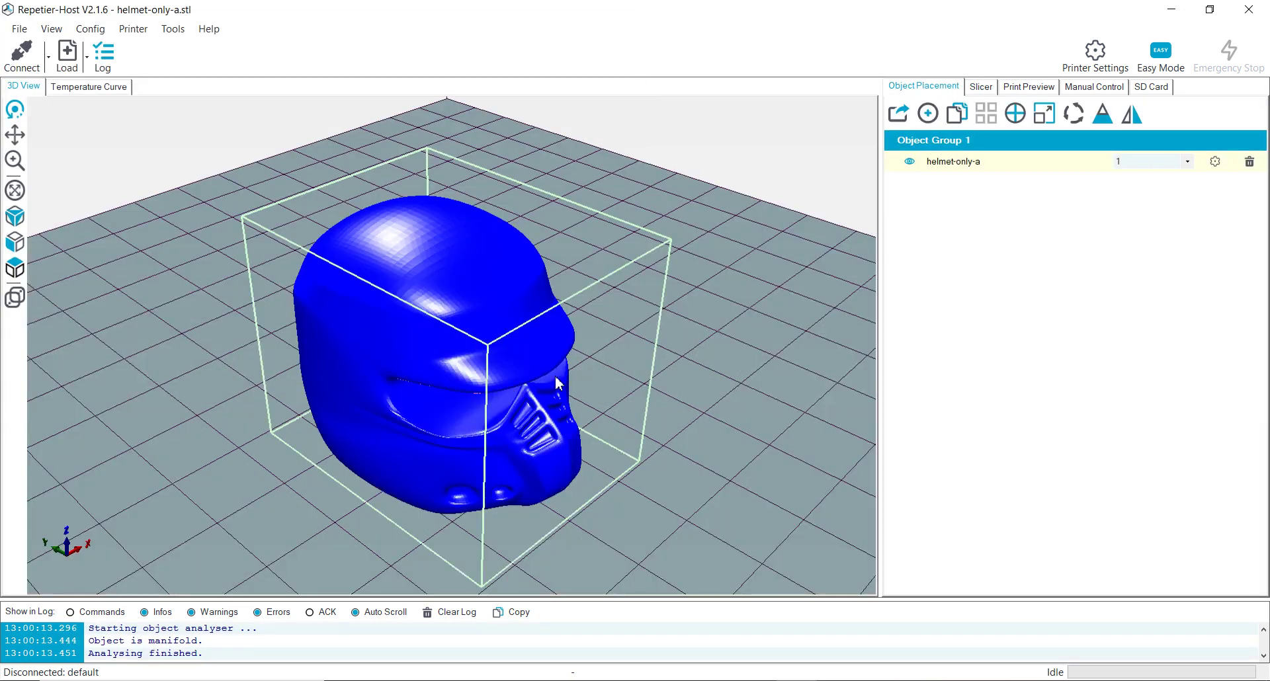
left_click_drag(632, 423, 355, 289)
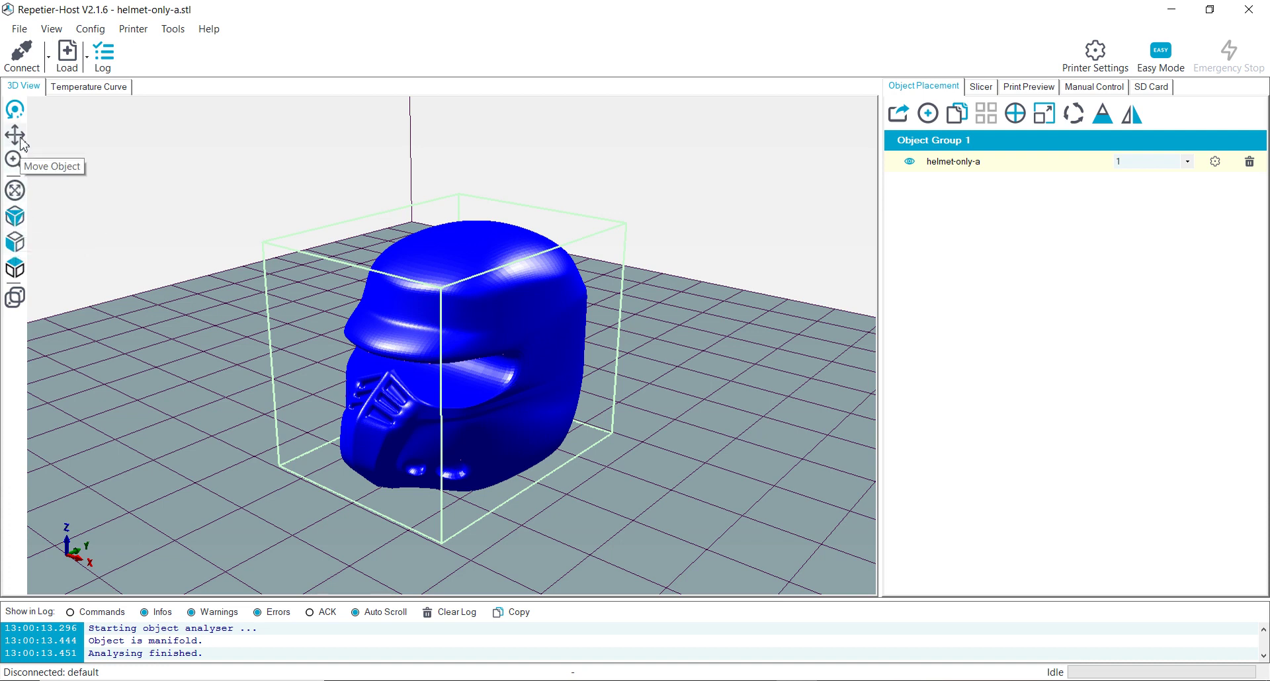
scroll(414, 261, "up", 3)
scroll(413, 262, "down", 3)
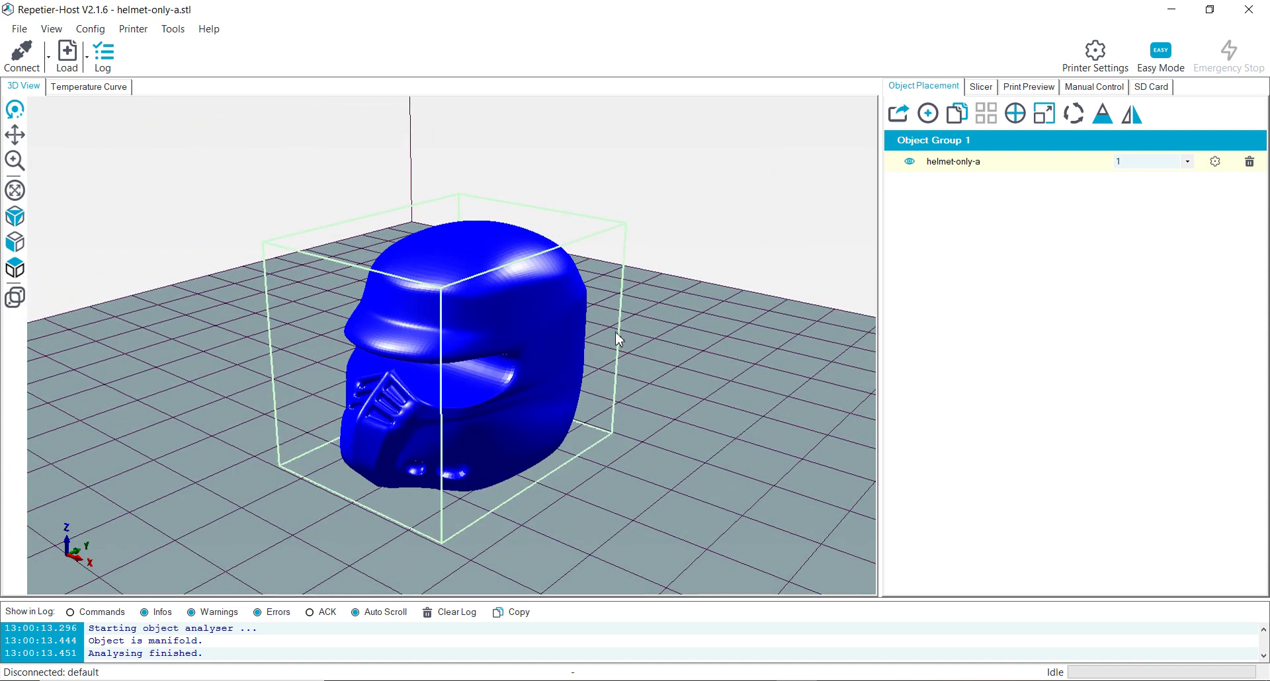
left_click_drag(678, 377, 688, 410)
scroll(688, 386, "up", 3)
scroll(687, 387, "down", 3)
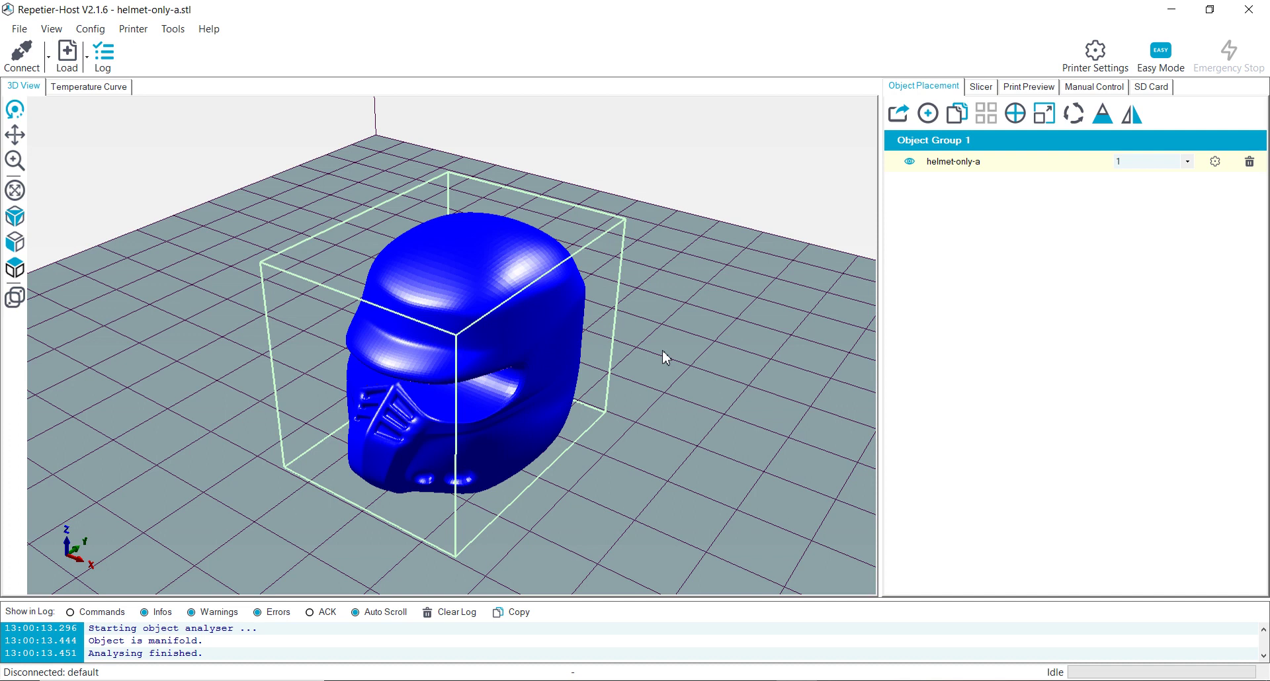
Turn on Override Slic3r Settings and Enable Support in the Slicer panel
left_click(981, 88)
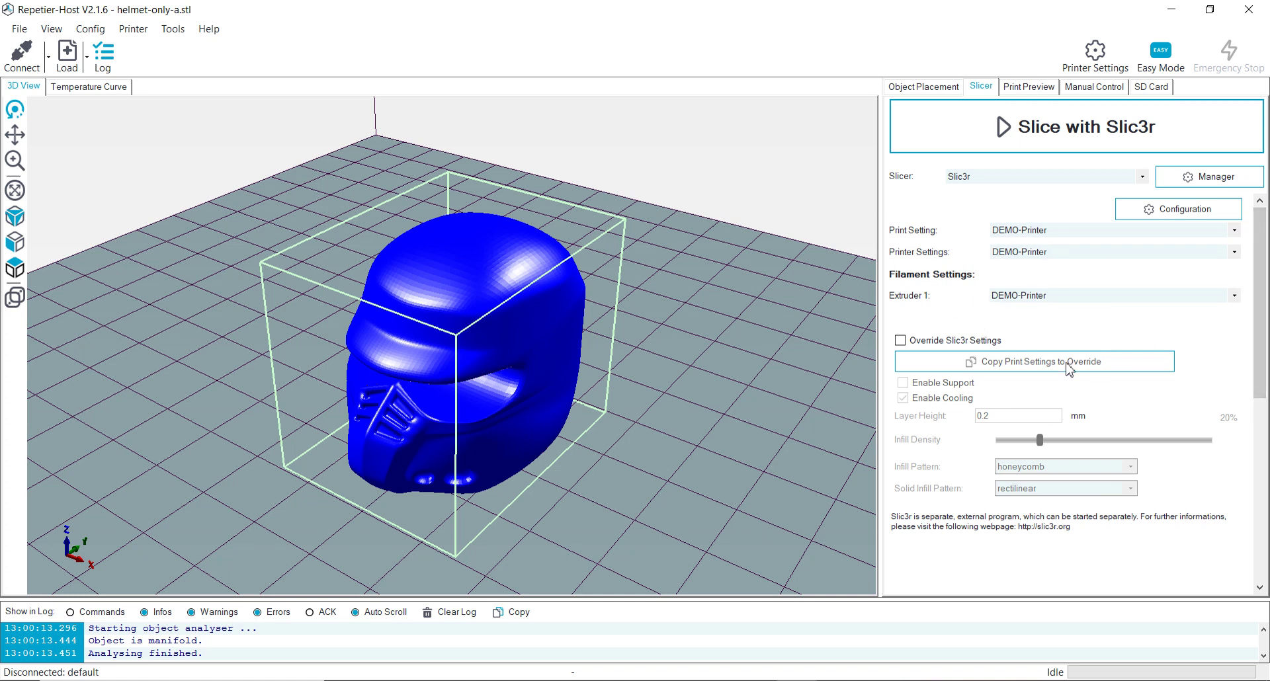
scroll(1177, 298, "down", 1)
scroll(456, 447, "up", 5)
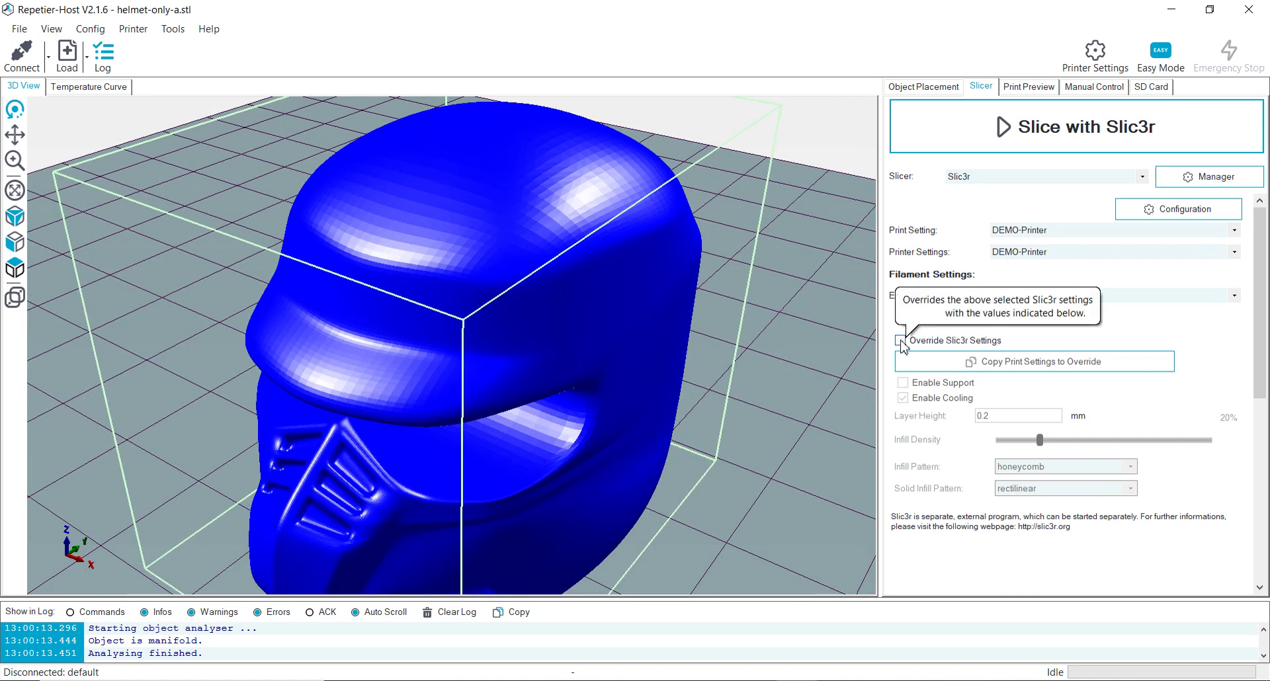
left_click(900, 341)
left_click(902, 384)
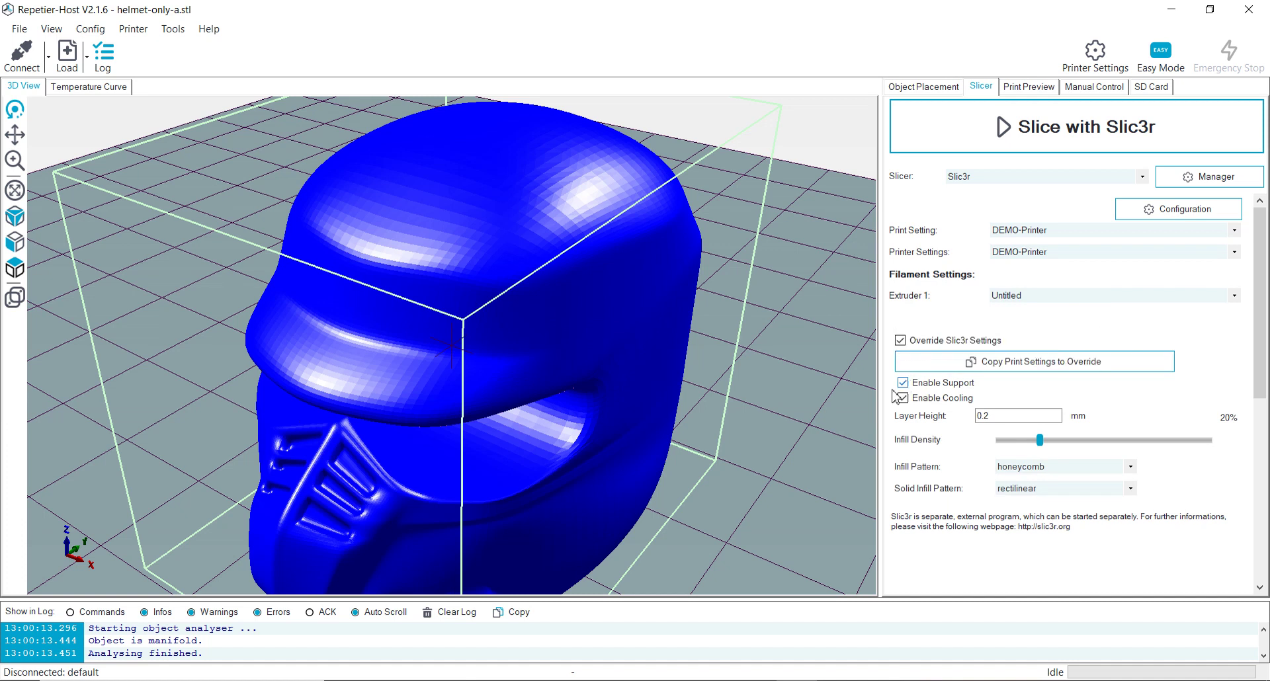
Enable cooling, confirm support is on, and slice the helmet with Slic3r
scroll(671, 425, "down", 5)
scroll(562, 456, "up", 4)
left_click_drag(561, 456, 501, 284)
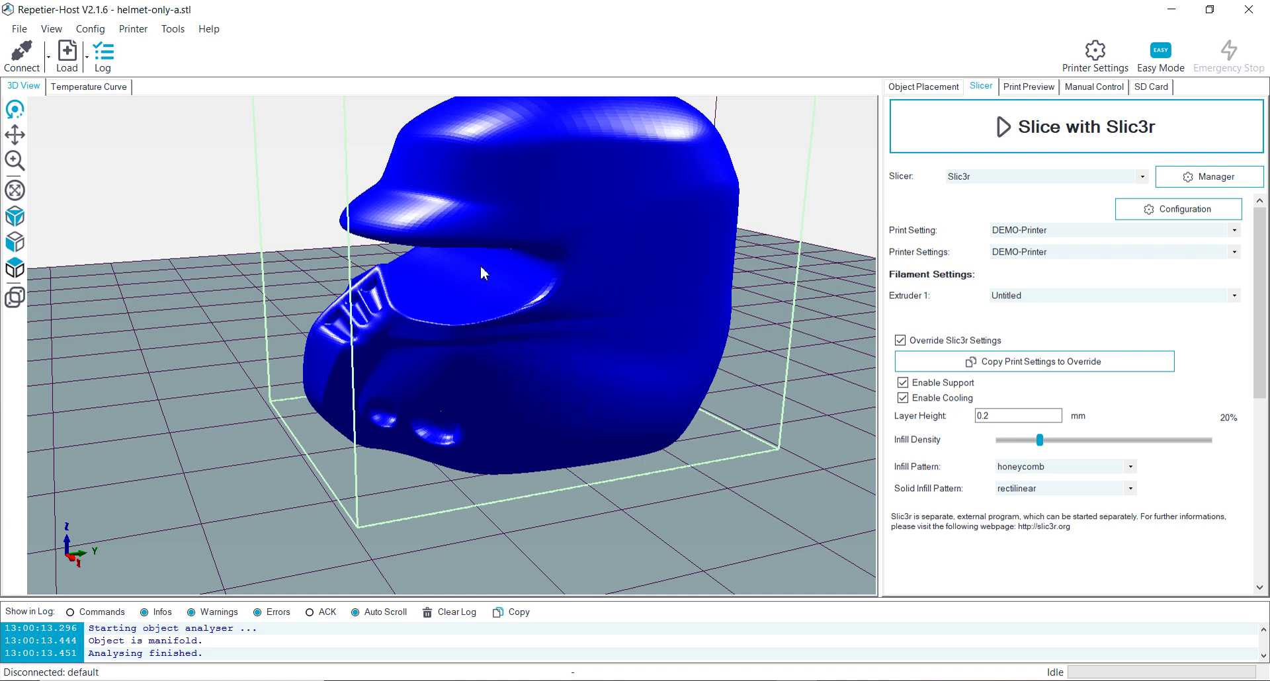
left_click_drag(433, 260, 517, 268)
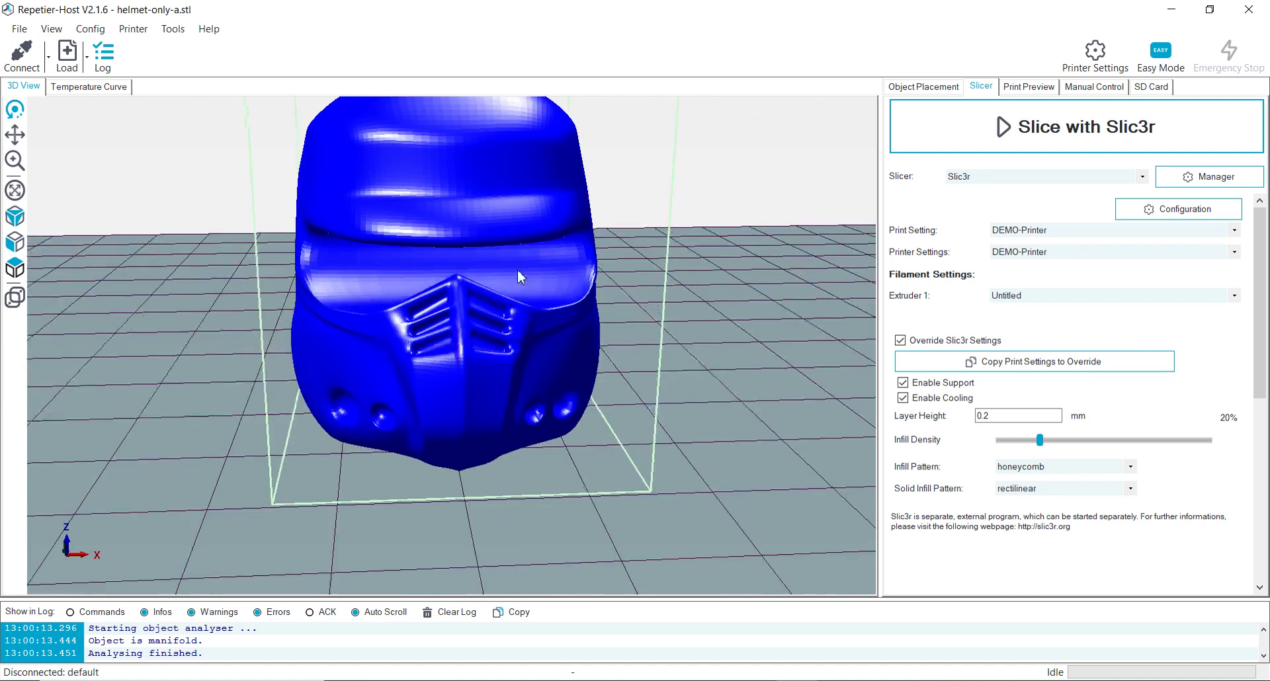
left_click_drag(622, 286, 430, 311)
left_click(904, 394)
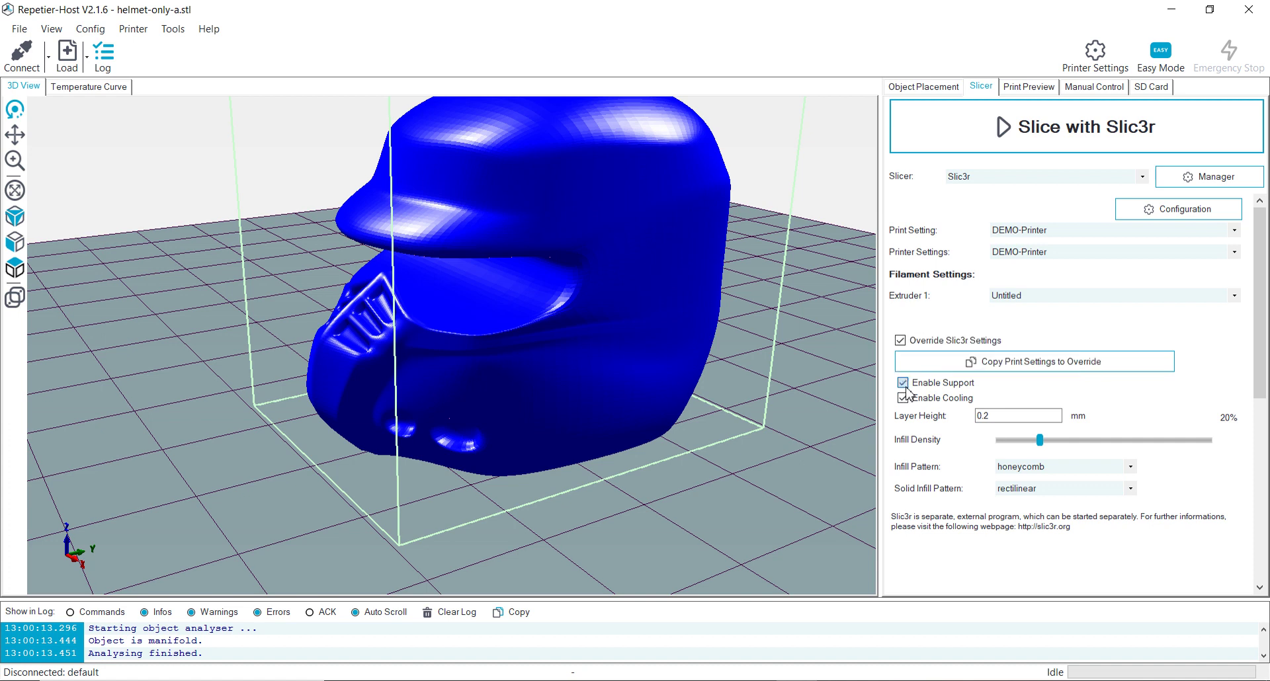
left_click(903, 383)
left_click_drag(808, 399, 787, 374)
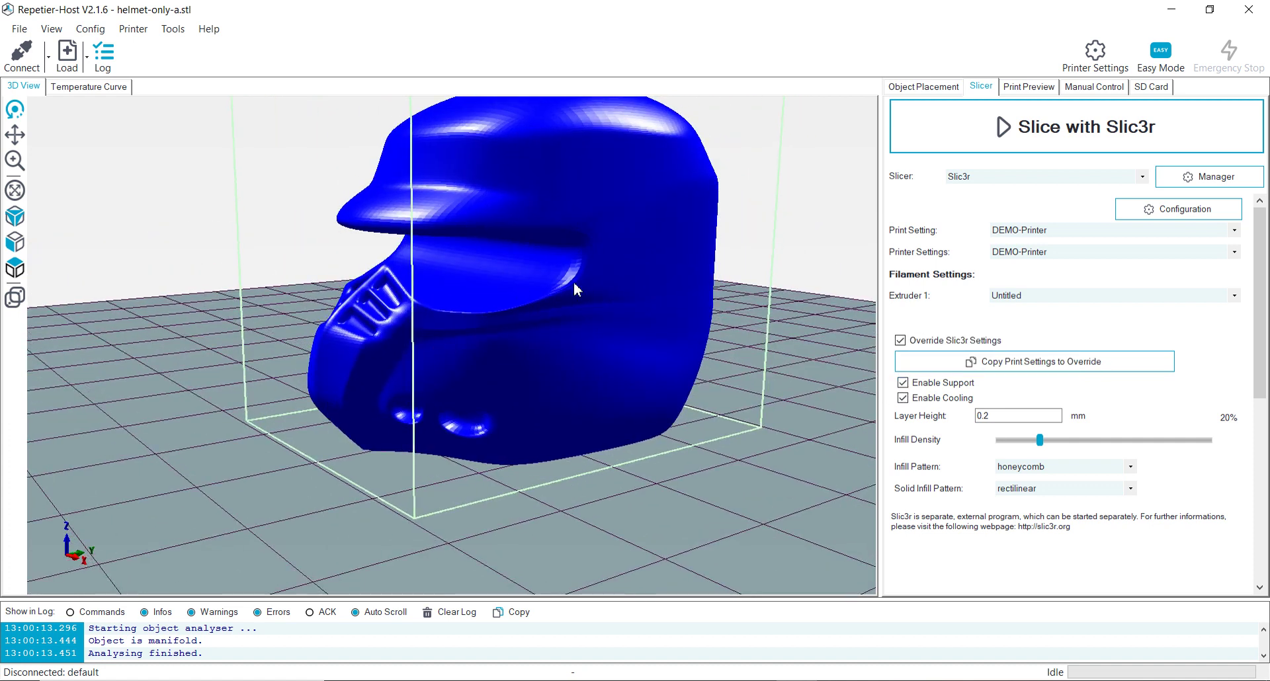
left_click(1113, 141)
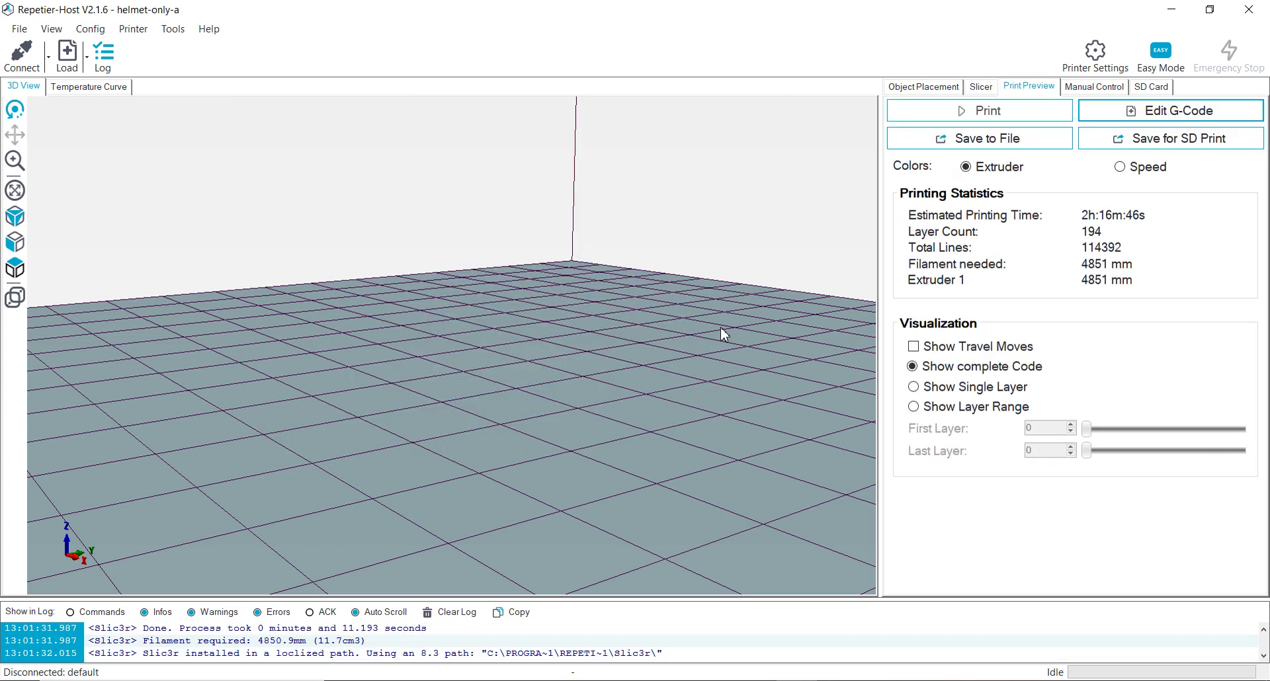
Orbit and zoom the print preview to inspect the sliced helmet's 194-layer toolpaths
left_click_drag(776, 395, 866, 447)
left_click_drag(687, 404, 573, 394)
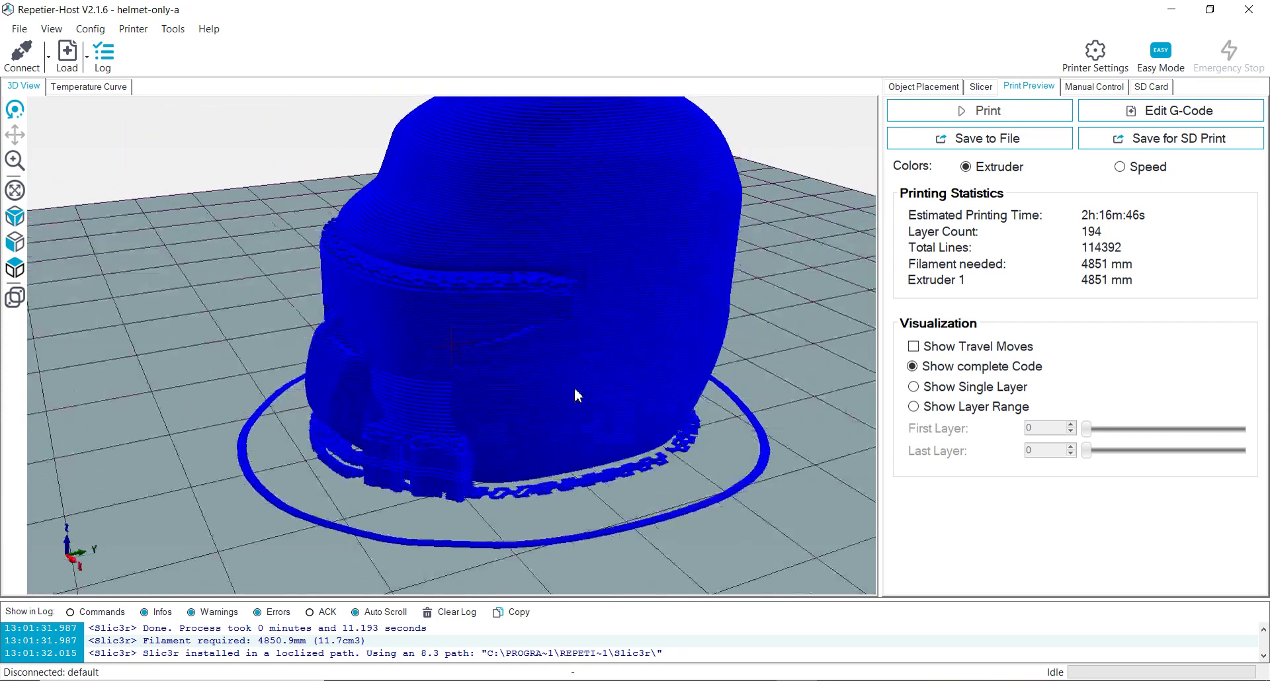
scroll(723, 303, "up", 3)
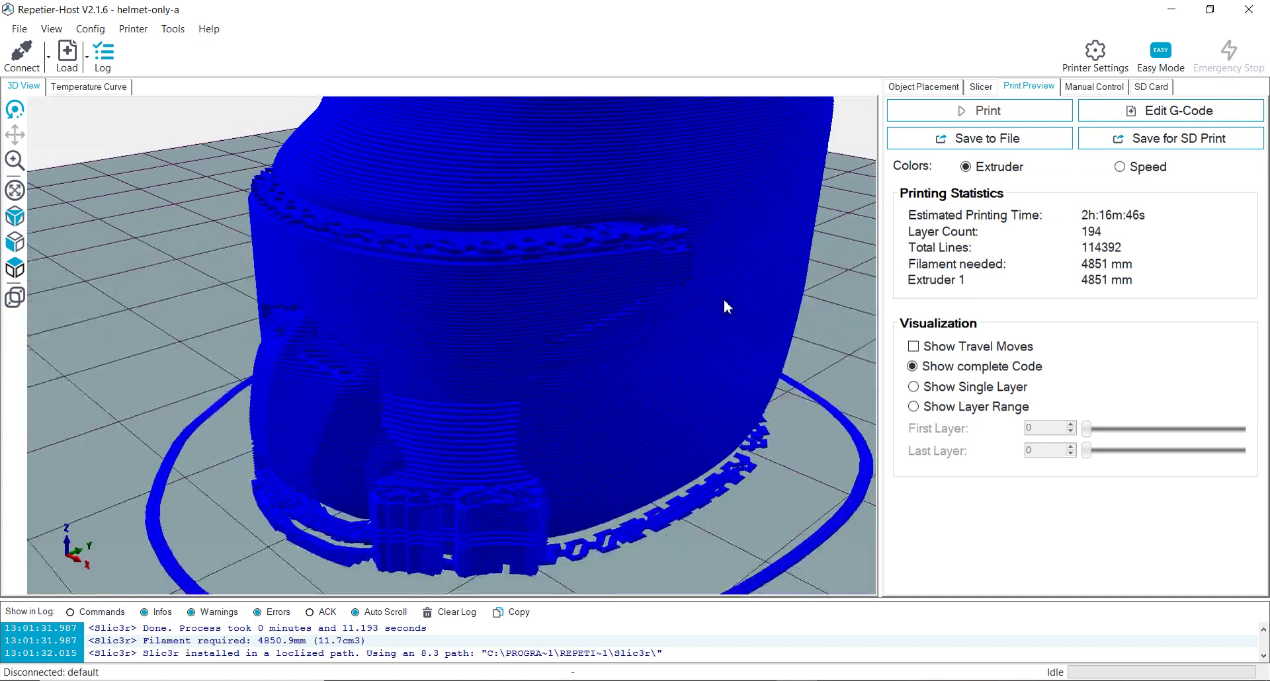
left_click_drag(723, 298, 787, 336)
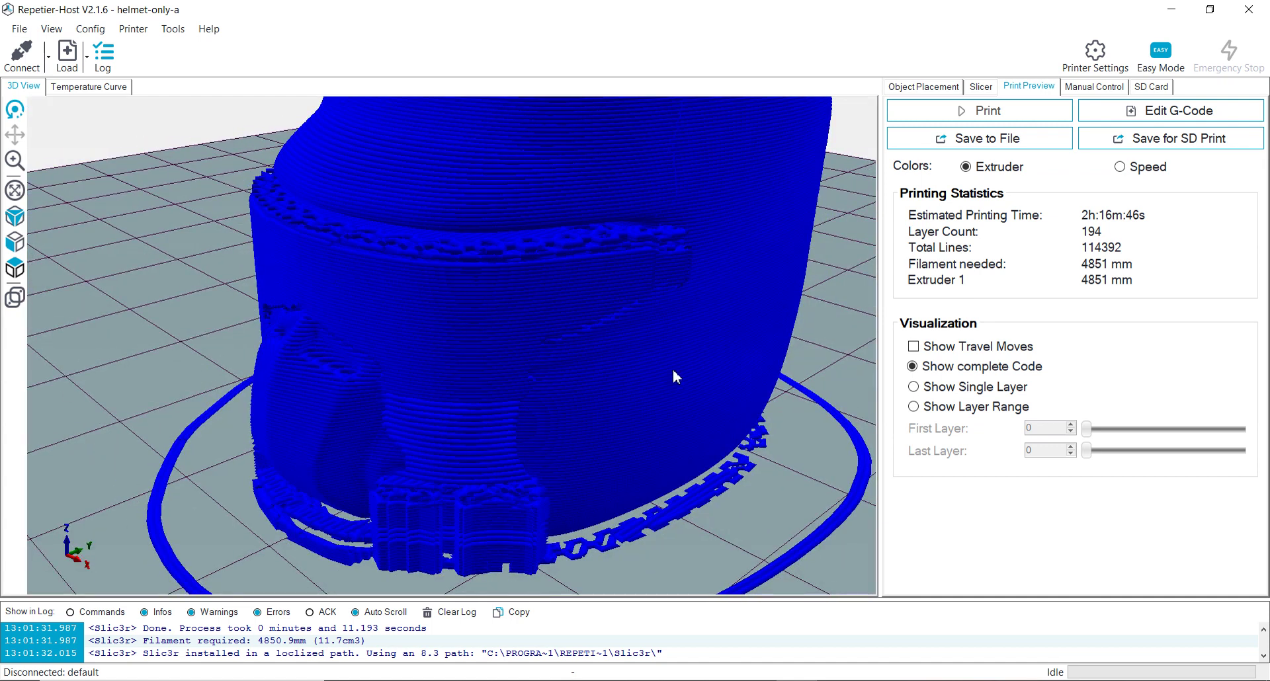
left_click_drag(746, 470, 727, 436)
scroll(699, 410, "down", 5)
scroll(693, 407, "up", 4)
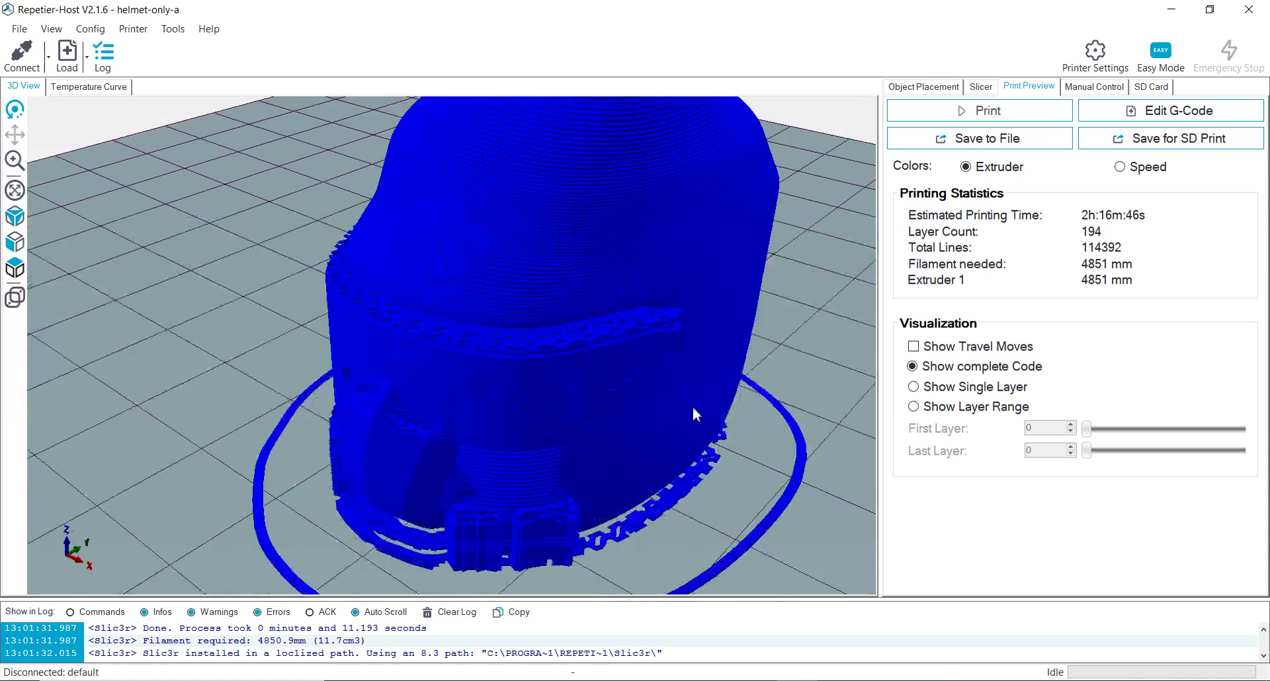
scroll(690, 406, "up", 2)
scroll(689, 406, "down", 4)
left_click_drag(725, 406, 708, 402)
left_click_drag(725, 338, 722, 353)
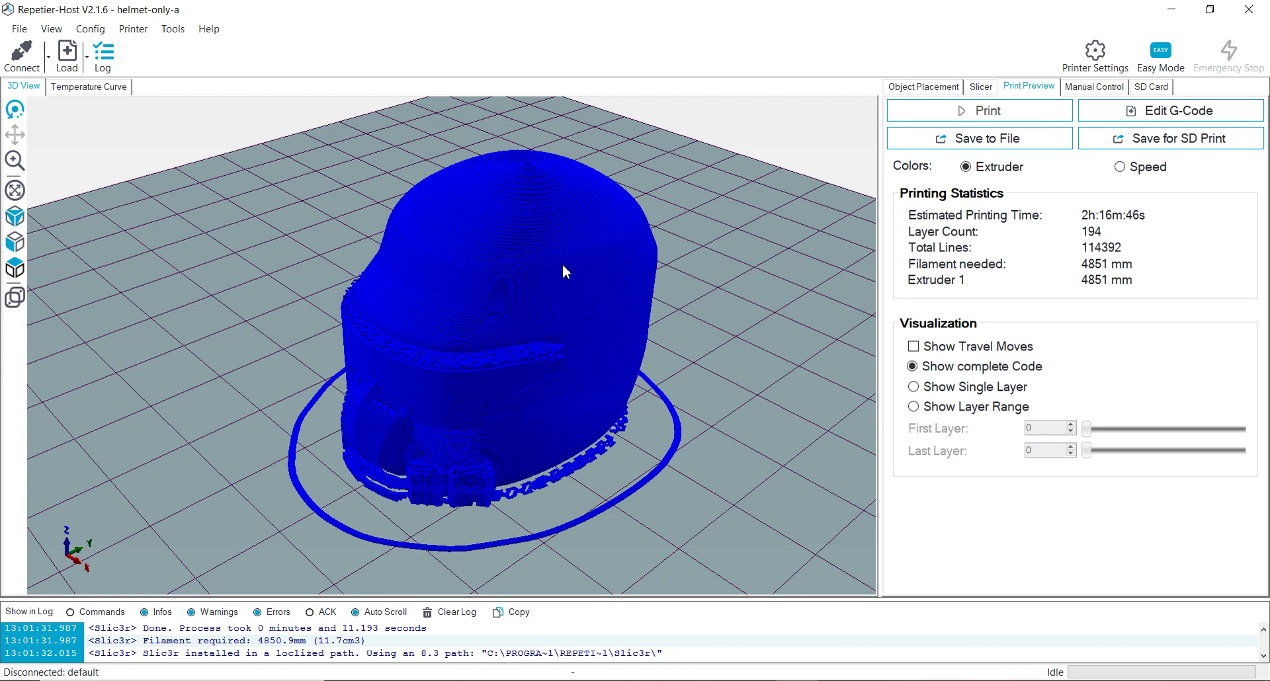
scroll(260, 299, "up", 5)
scroll(260, 299, "down", 5)
Save the sliced G-code as helmet-only-a.gcode in the repetier folder
left_click(994, 140)
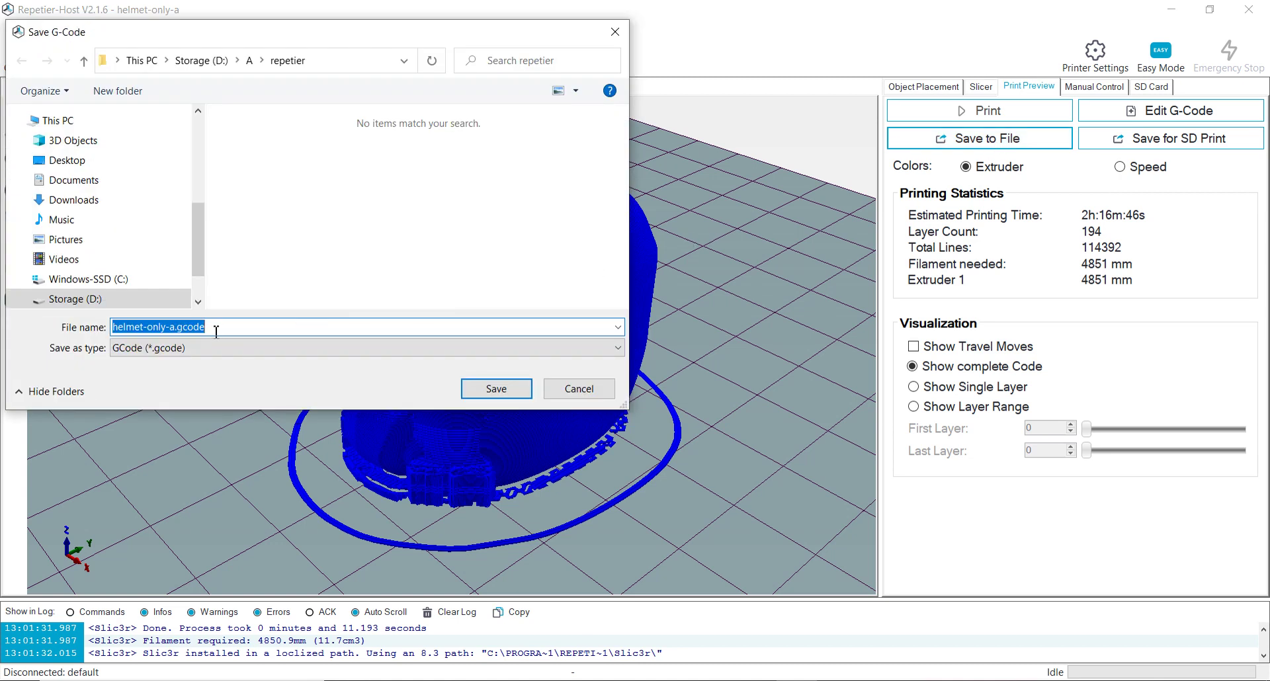
left_click_drag(316, 34, 587, 69)
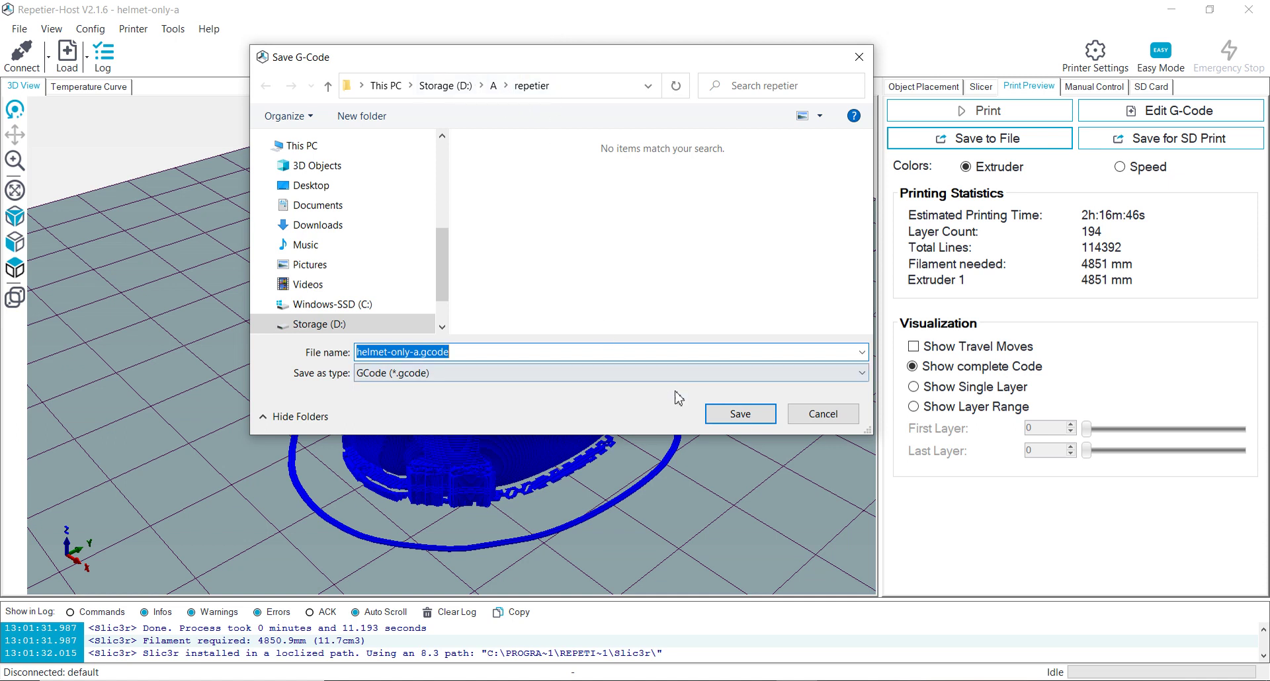
left_click(740, 414)
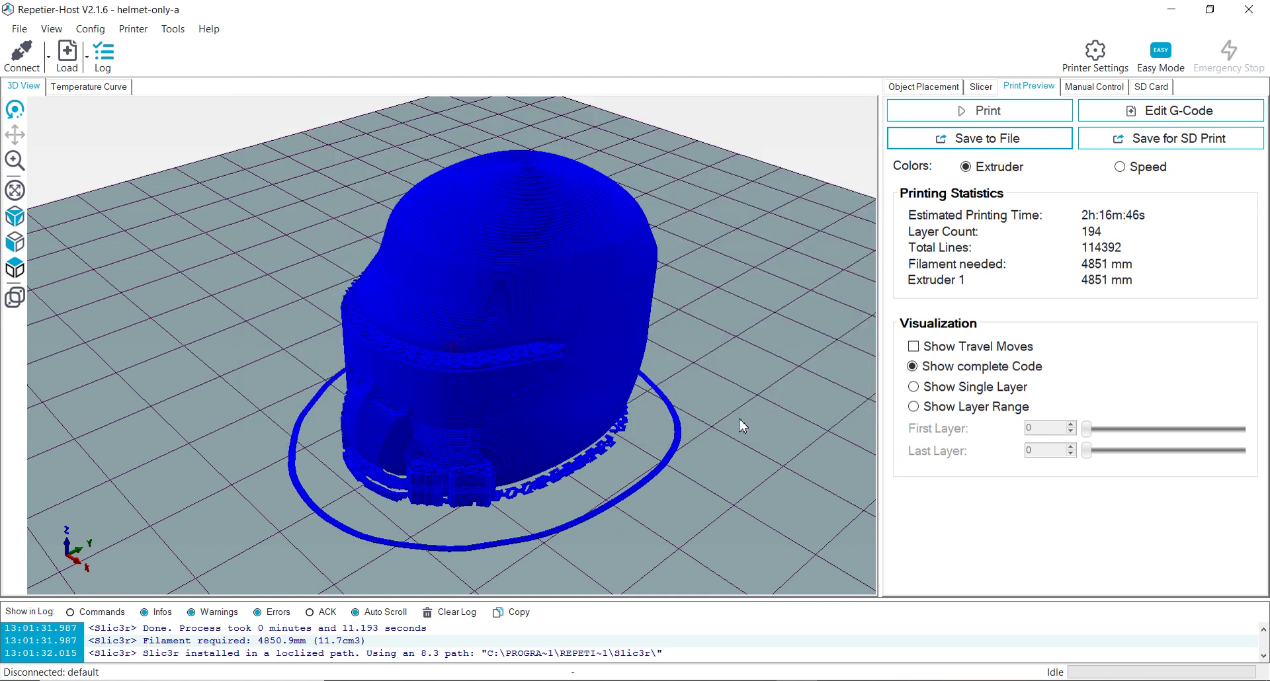
scroll(714, 371, "up", 5)
scroll(714, 371, "down", 8)
scroll(709, 363, "up", 3)
scroll(709, 362, "up", 1)
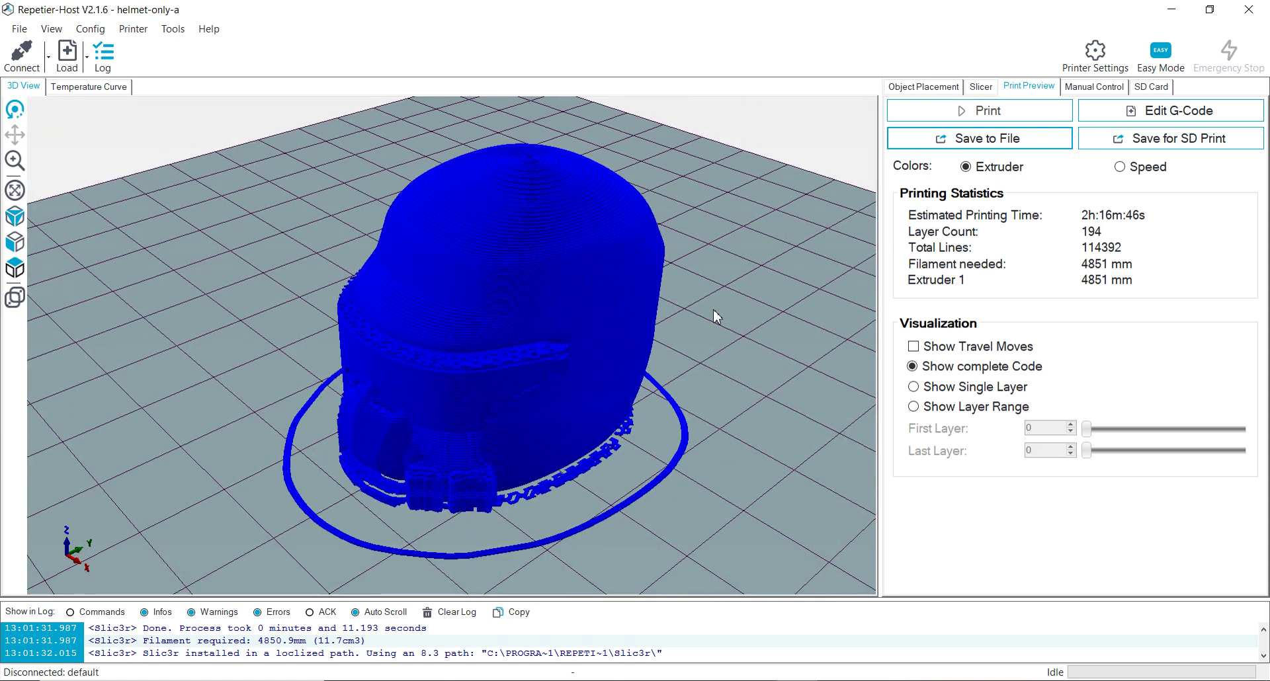